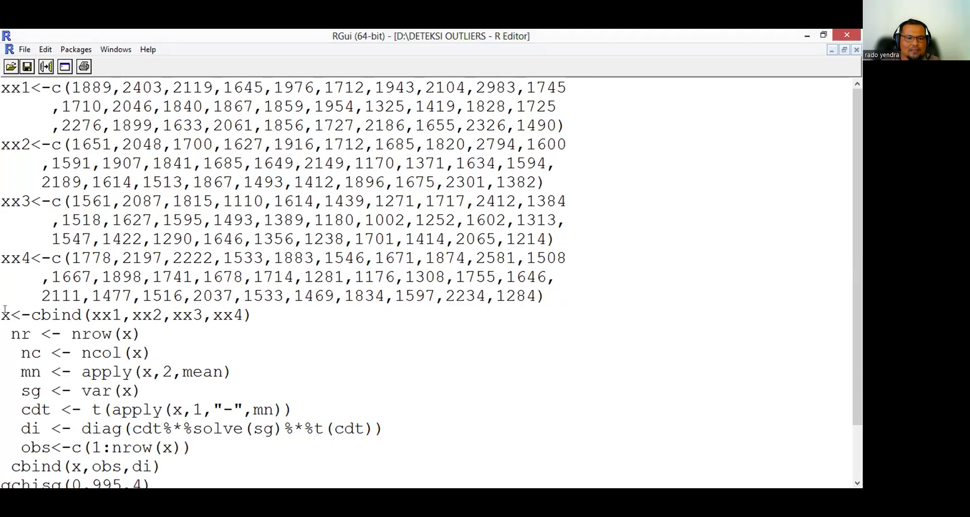
Run the script line x<-cbind(xx1,xx2,xx3,xx4) and print the matrix x in the console to view its columns.
{"action": "left_click_drag", "start_coordinate": [4, 310], "coordinate": [262, 316]}
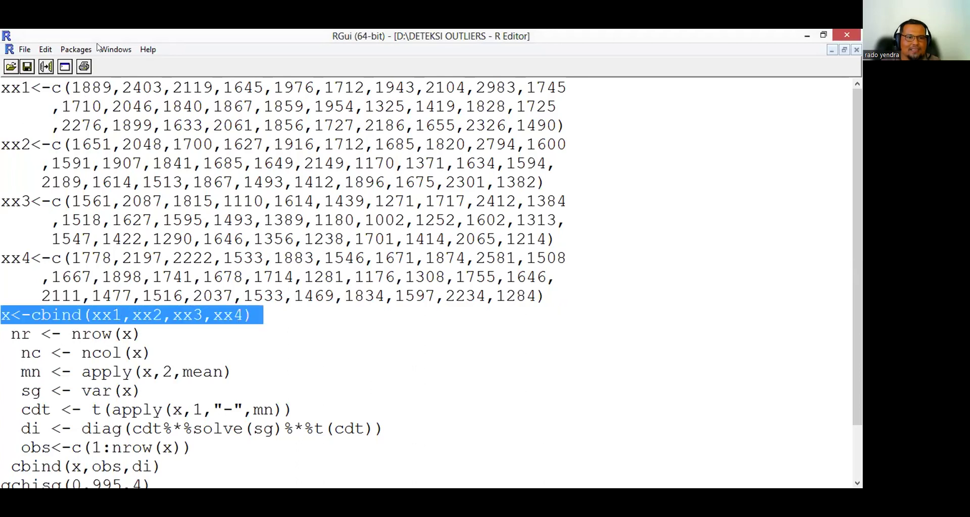
{"action": "left_click", "coordinate": [115, 49]}
{"action": "left_click", "coordinate": [87, 122]}
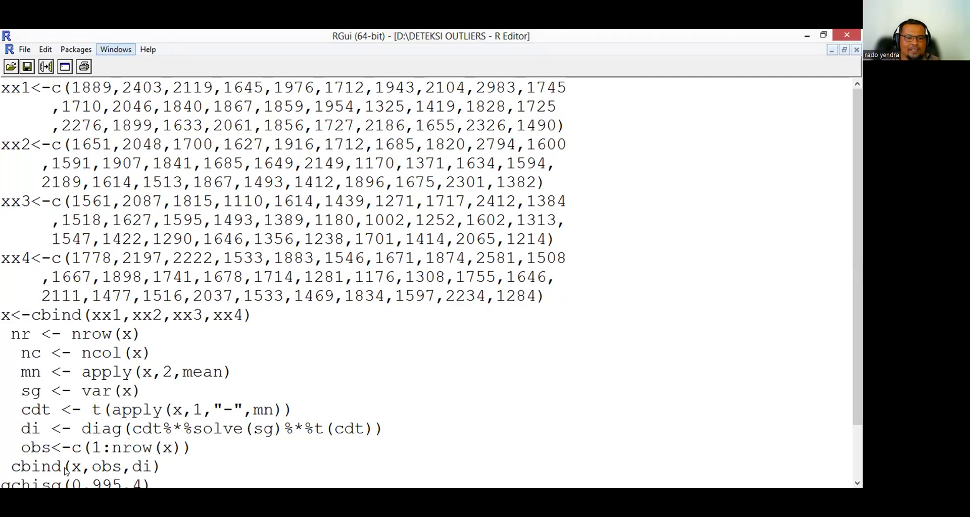
{"action": "type", "text": "X"}
{"action": "key", "text": "BackSpace"}
{"action": "type", "text": "x"}
{"action": "key", "text": "Return"}
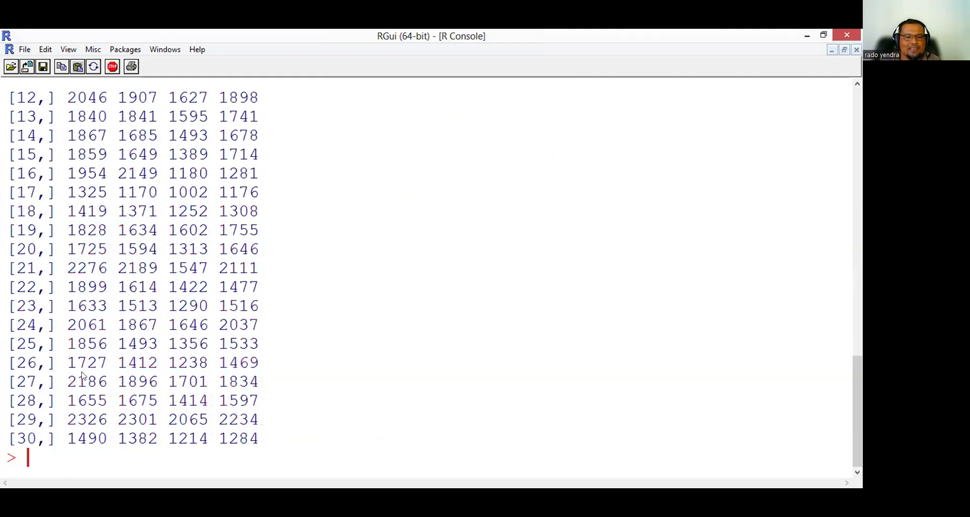
{"action": "scroll", "coordinate": [83, 375], "scroll_direction": "up", "scroll_amount": 5}
{"action": "left_click_drag", "start_coordinate": [74, 144], "coordinate": [138, 140]}
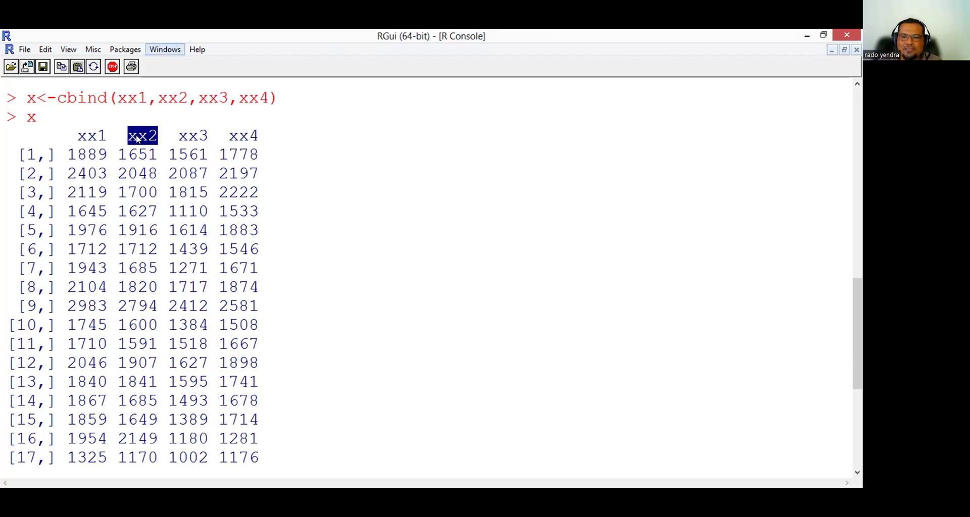
Return to the DETEKSI OUTLIERS script and examine the nr, nc and mn definitions, including the arguments of apply(x,2,mean).
{"action": "left_click", "coordinate": [165, 50]}
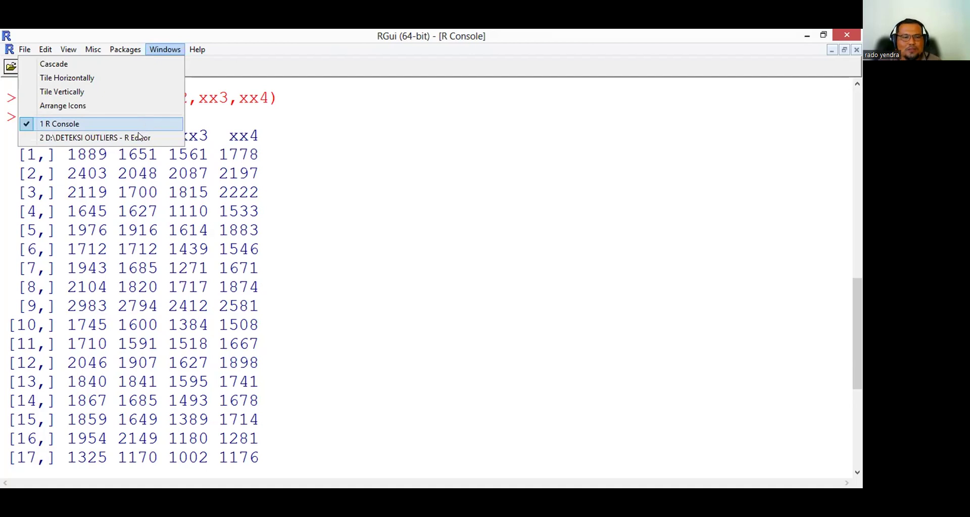
{"action": "left_click", "coordinate": [140, 137]}
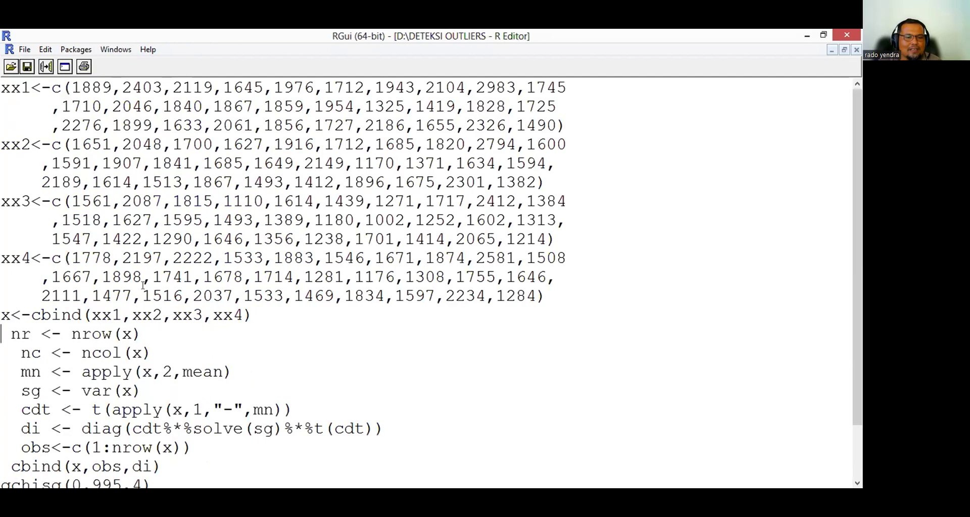
{"action": "scroll", "coordinate": [143, 283], "scroll_direction": "down", "scroll_amount": 2}
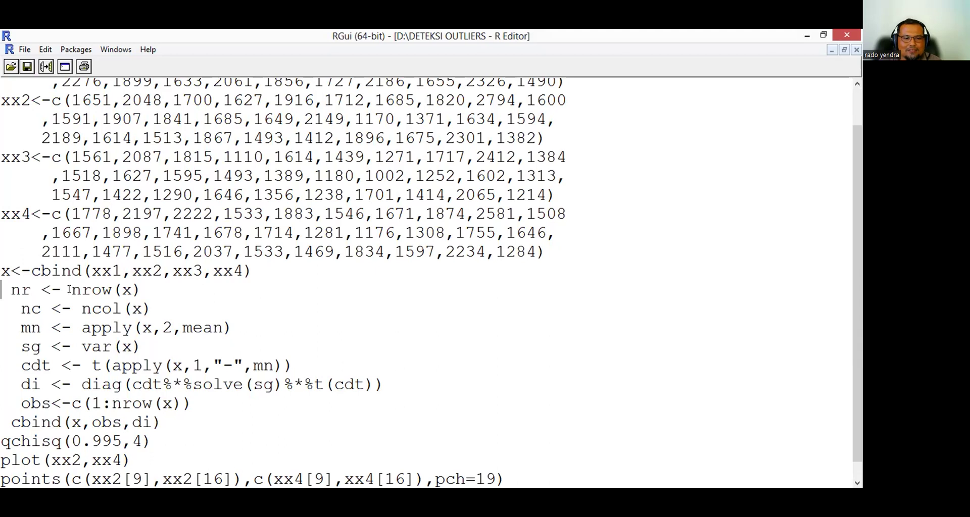
{"action": "left_click_drag", "start_coordinate": [10, 289], "coordinate": [143, 290]}
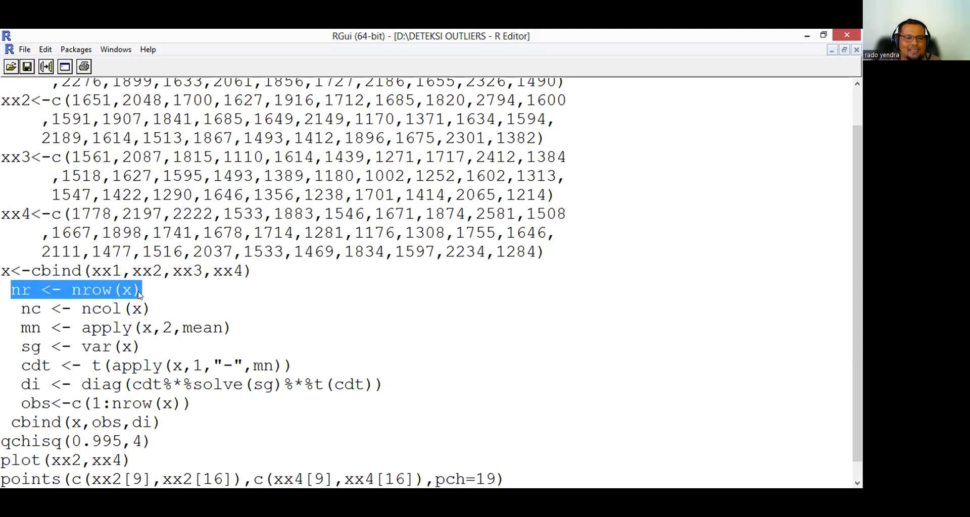
{"action": "left_click", "coordinate": [144, 290]}
{"action": "left_click_drag", "start_coordinate": [21, 309], "coordinate": [40, 307]}
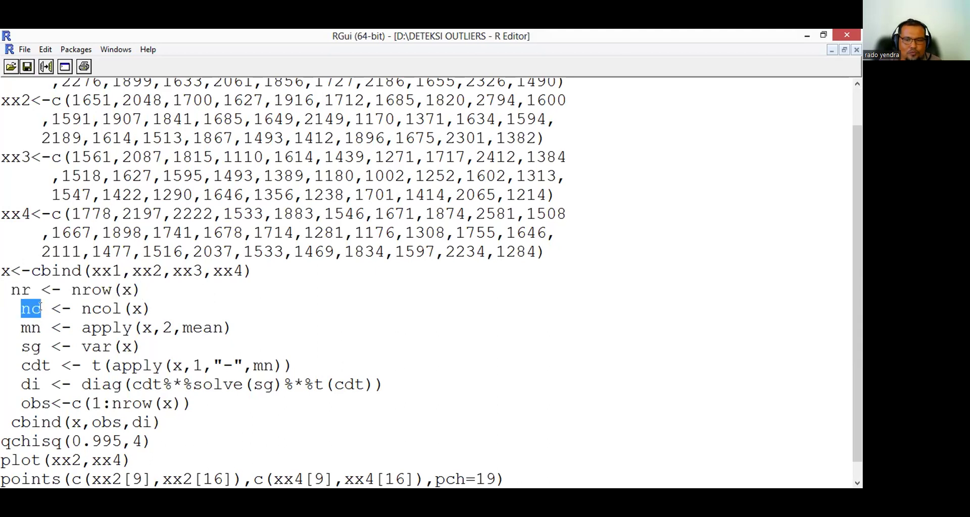
{"action": "left_click_drag", "start_coordinate": [19, 327], "coordinate": [38, 329]}
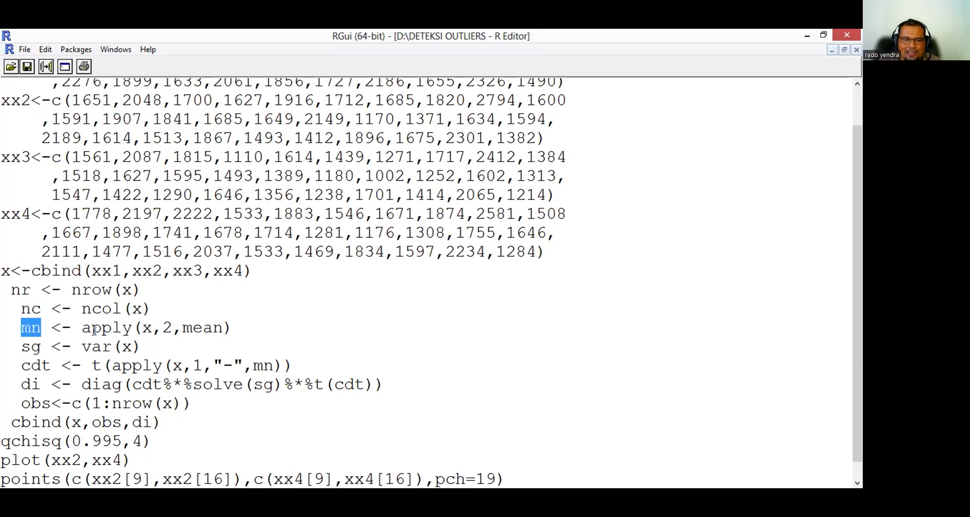
{"action": "left_click_drag", "start_coordinate": [83, 328], "coordinate": [131, 328]}
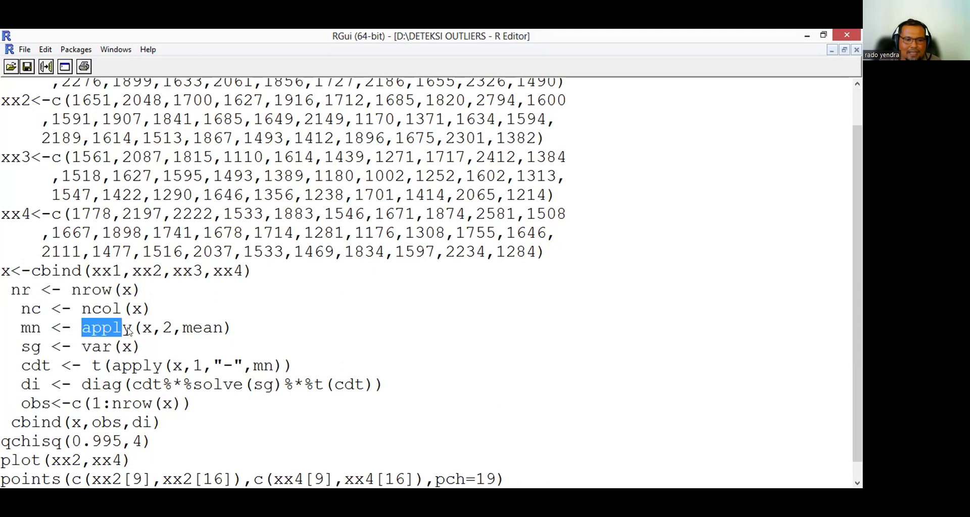
{"action": "double_click", "coordinate": [148, 328]}
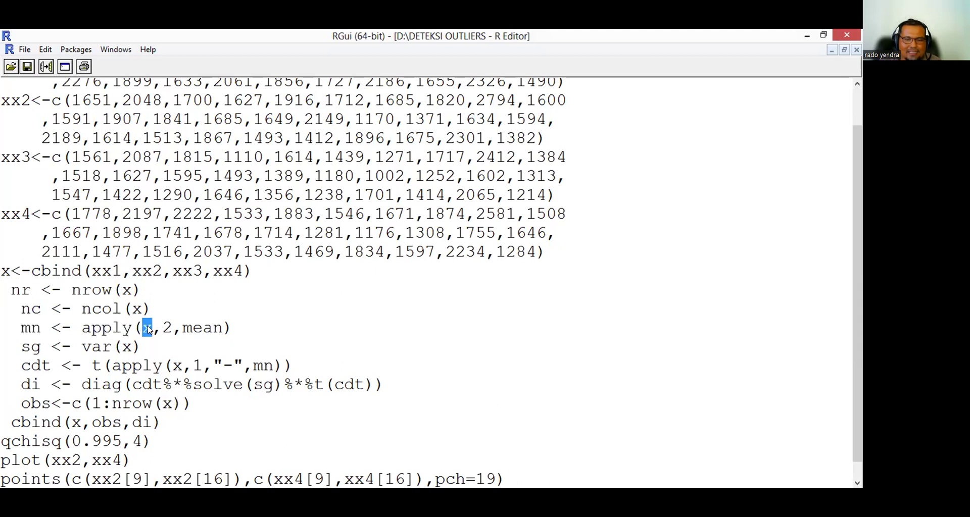
{"action": "left_click", "coordinate": [166, 329]}
{"action": "double_click", "coordinate": [169, 329]}
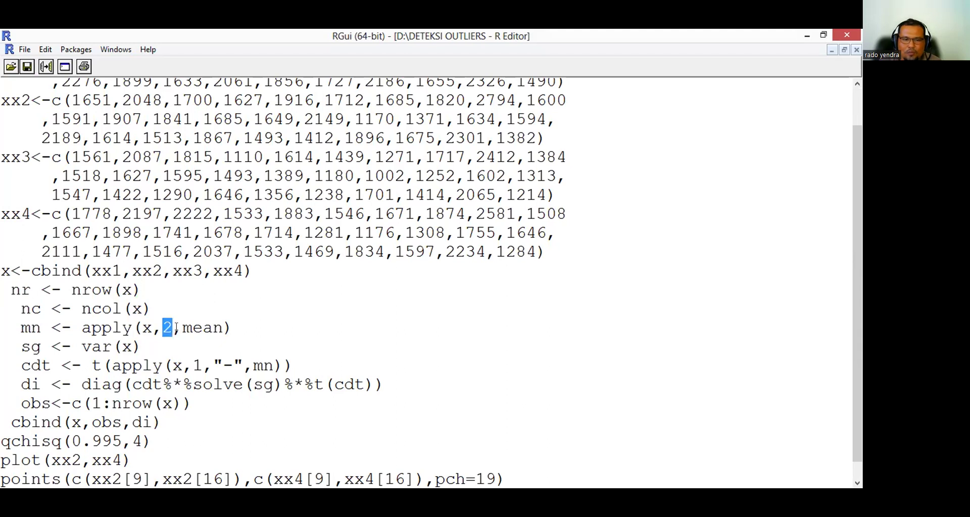
{"action": "left_click_drag", "start_coordinate": [183, 328], "coordinate": [223, 328]}
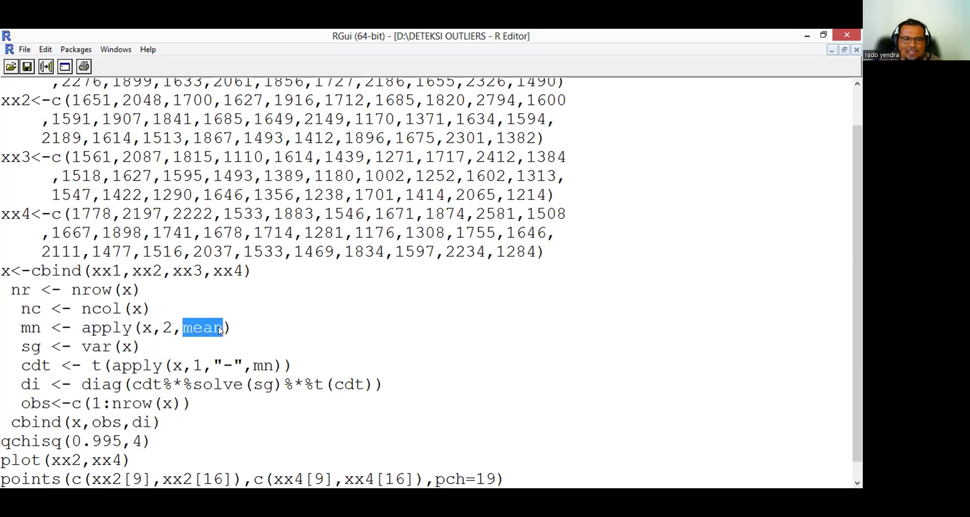
Examine the sg variance line and the arguments x, 1, "-" and mn in the cdt line of the script.
{"action": "double_click", "coordinate": [48, 347]}
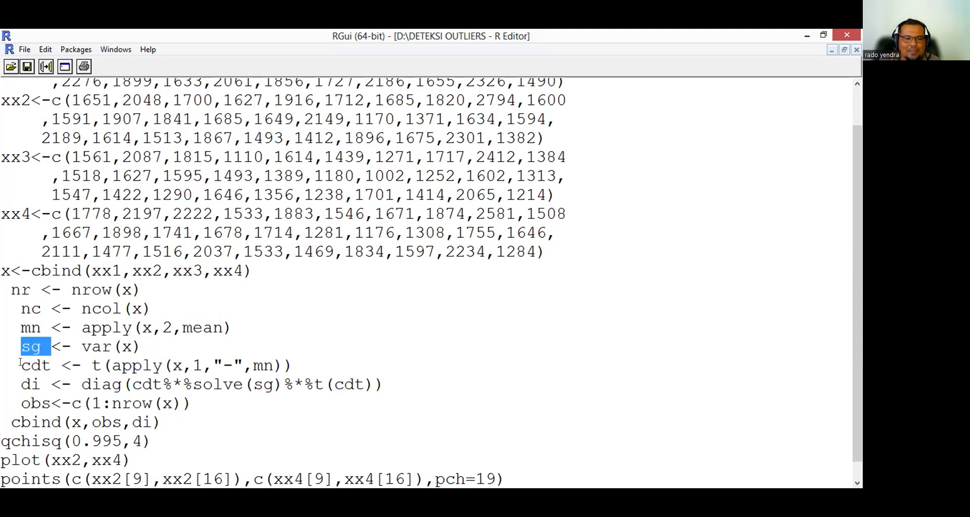
{"action": "left_click_drag", "start_coordinate": [21, 364], "coordinate": [41, 364]}
{"action": "left_click", "coordinate": [166, 362]}
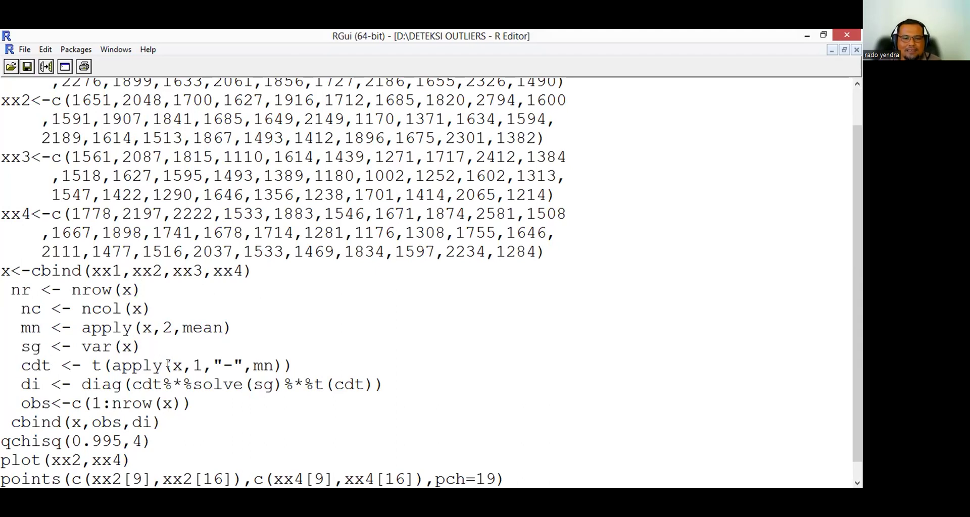
{"action": "double_click", "coordinate": [178, 363]}
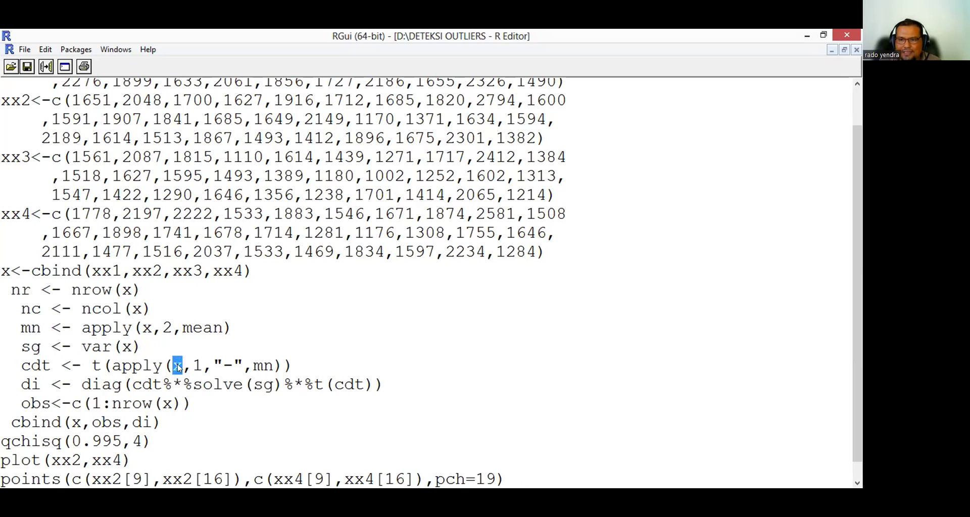
{"action": "left_click_drag", "start_coordinate": [191, 364], "coordinate": [202, 369]}
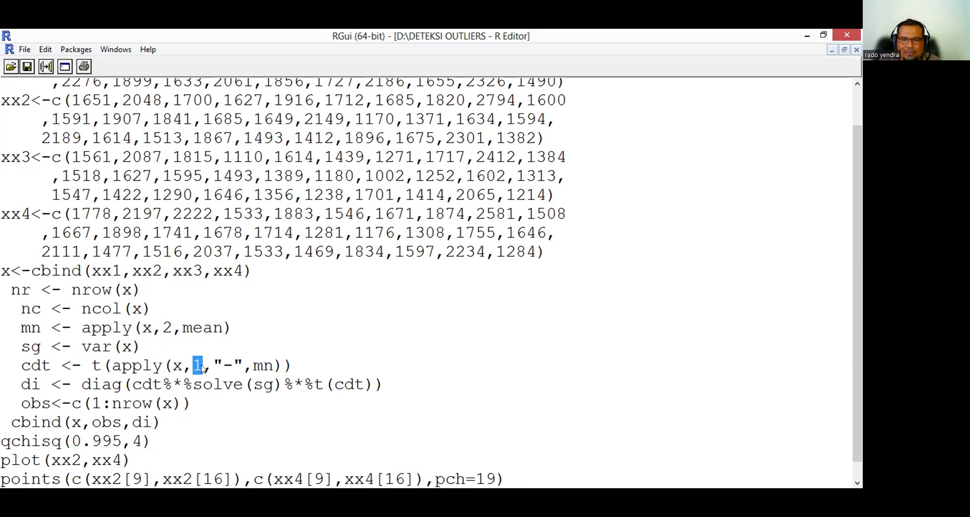
{"action": "left_click", "coordinate": [222, 365]}
{"action": "double_click", "coordinate": [233, 368]}
{"action": "left_click", "coordinate": [254, 367]}
{"action": "double_click", "coordinate": [268, 367]}
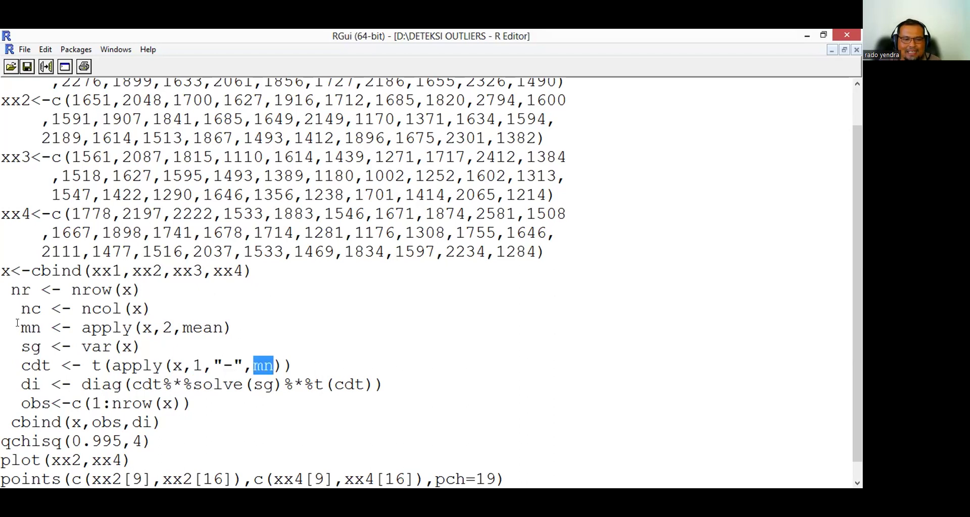
{"action": "double_click", "coordinate": [47, 323]}
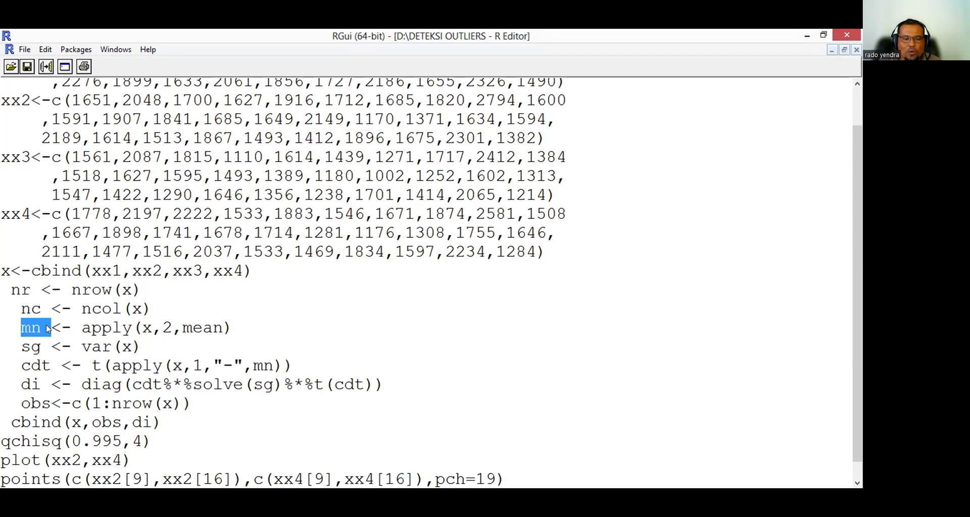
{"action": "left_click", "coordinate": [61, 367]}
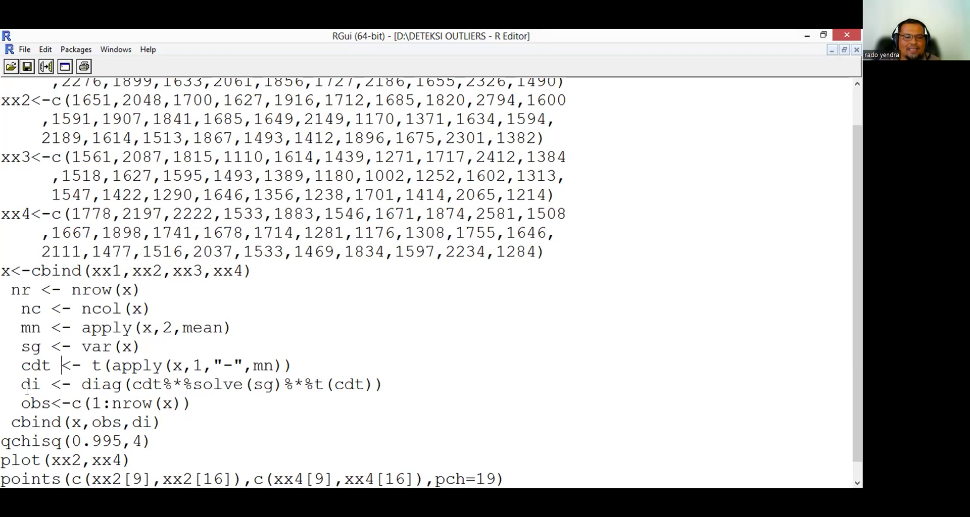
Examine the di formula in the script, term by term: cdt, solve(sg) and t(cdt).
{"action": "left_click_drag", "start_coordinate": [20, 384], "coordinate": [41, 385]}
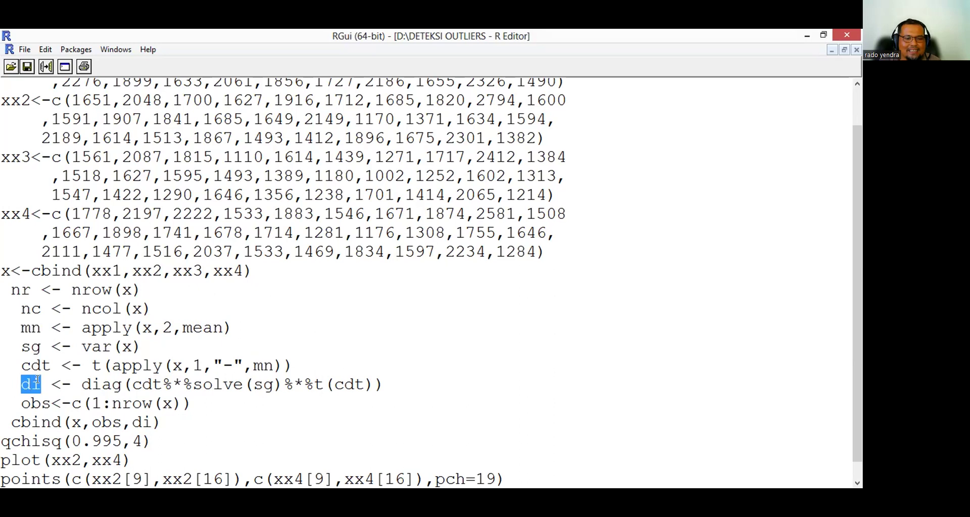
{"action": "left_click", "coordinate": [131, 386]}
{"action": "left_click", "coordinate": [156, 384], "text": "shift"}
{"action": "left_click_drag", "start_coordinate": [193, 384], "coordinate": [372, 389]}
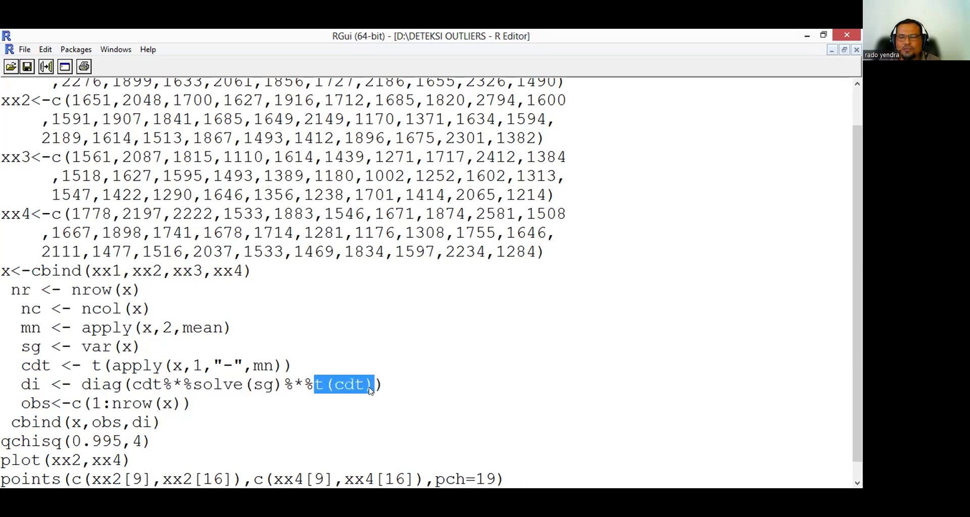
{"action": "left_click", "coordinate": [366, 390]}
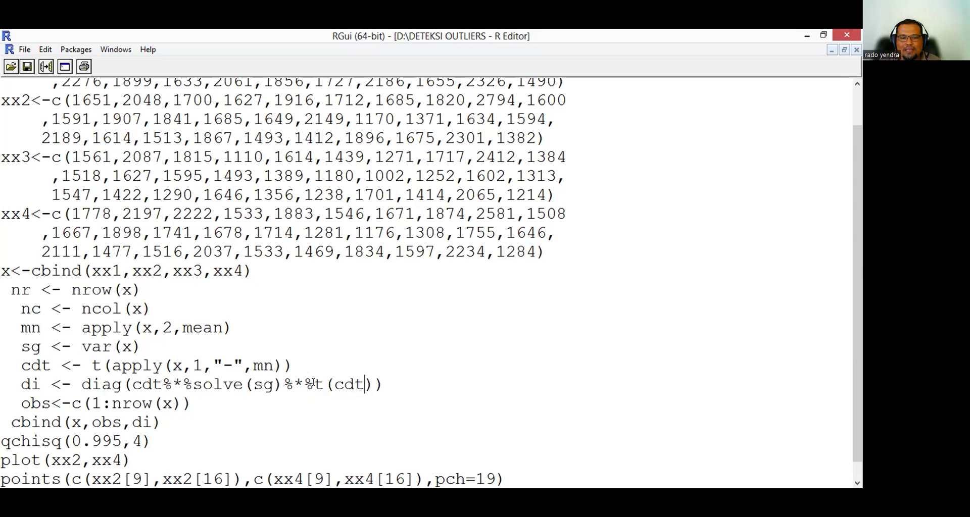
{"action": "double_click", "coordinate": [317, 385]}
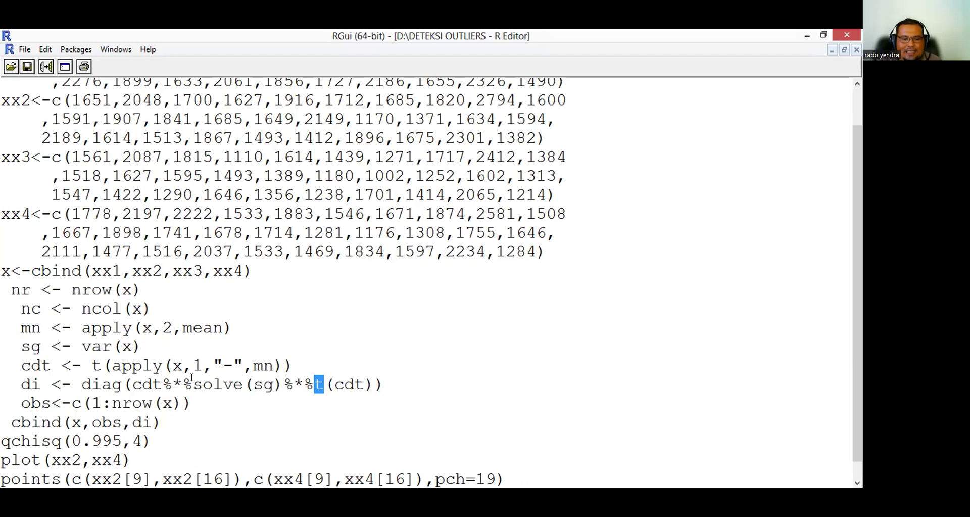
{"action": "left_click_drag", "start_coordinate": [193, 384], "coordinate": [283, 385]}
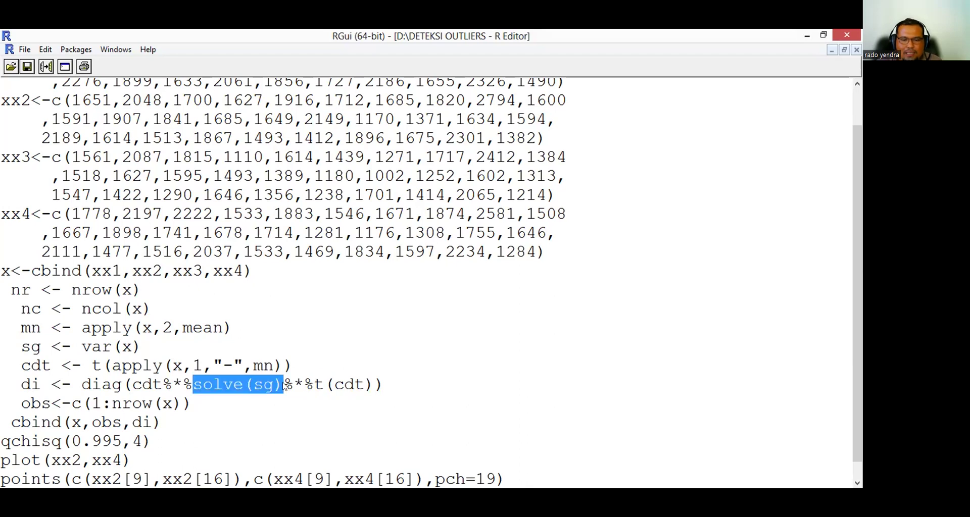
{"action": "left_click", "coordinate": [132, 384]}
{"action": "double_click", "coordinate": [158, 384]}
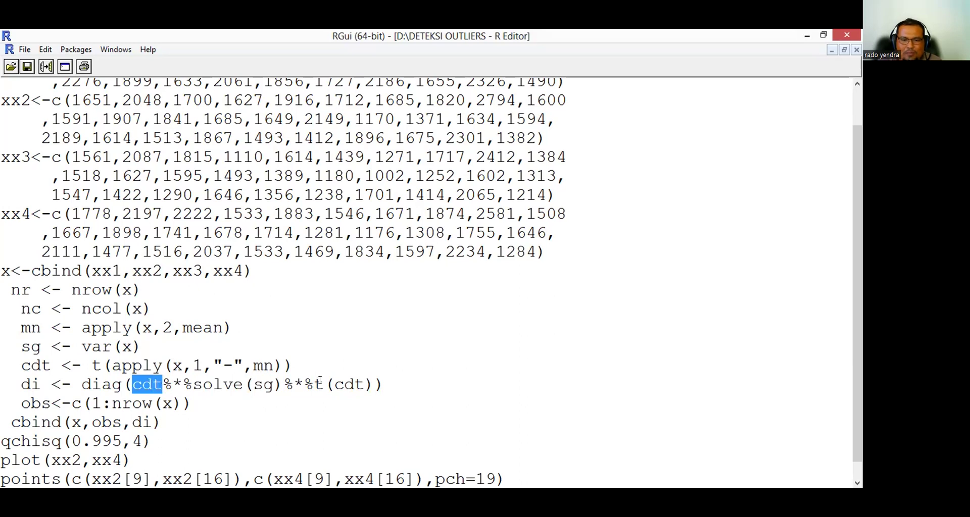
{"action": "left_click_drag", "start_coordinate": [315, 384], "coordinate": [370, 389]}
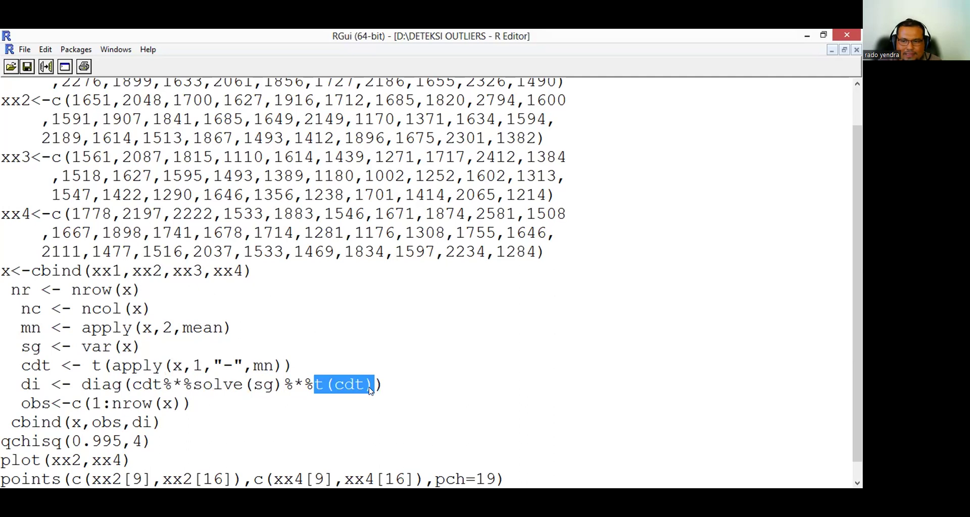
{"action": "left_click", "coordinate": [338, 386]}
{"action": "left_click_drag", "start_coordinate": [314, 384], "coordinate": [371, 384]}
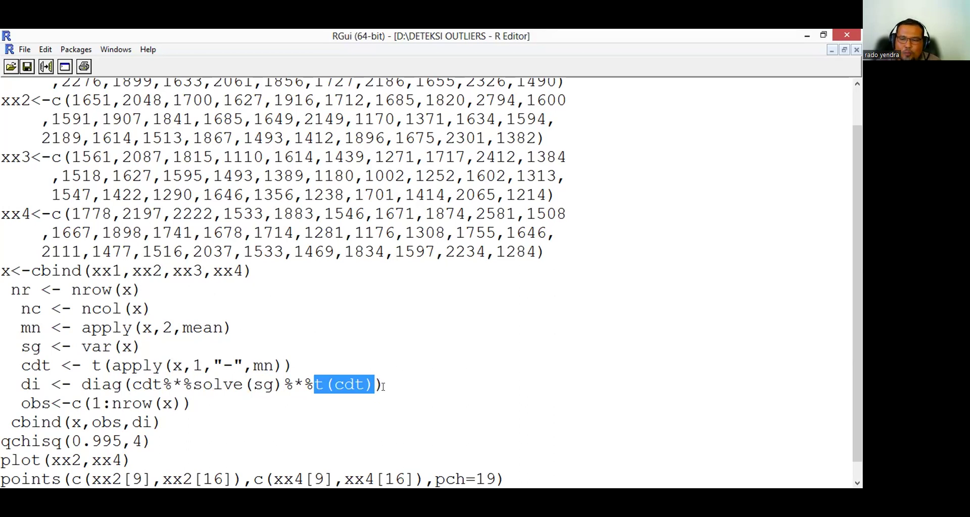
{"action": "left_click", "coordinate": [373, 382]}
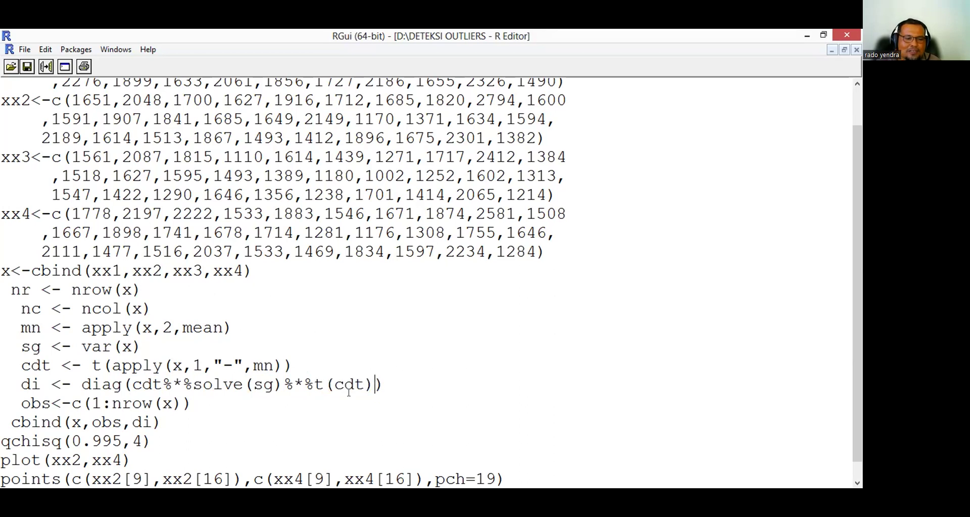
Examine the obs definition with 1:nrow(x) and the x, obs and di arguments of the cbind line below it.
{"action": "left_click", "coordinate": [20, 403]}
{"action": "double_click", "coordinate": [48, 402]}
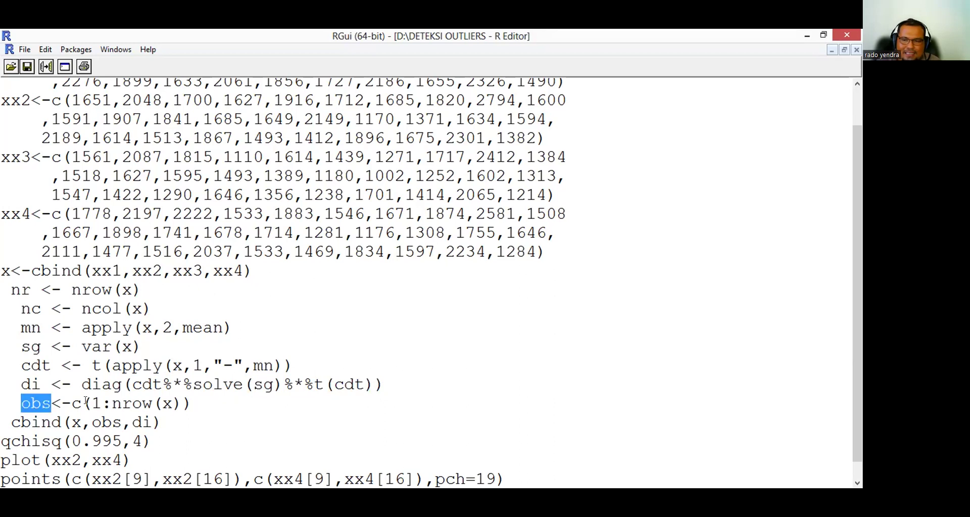
{"action": "left_click", "coordinate": [91, 403]}
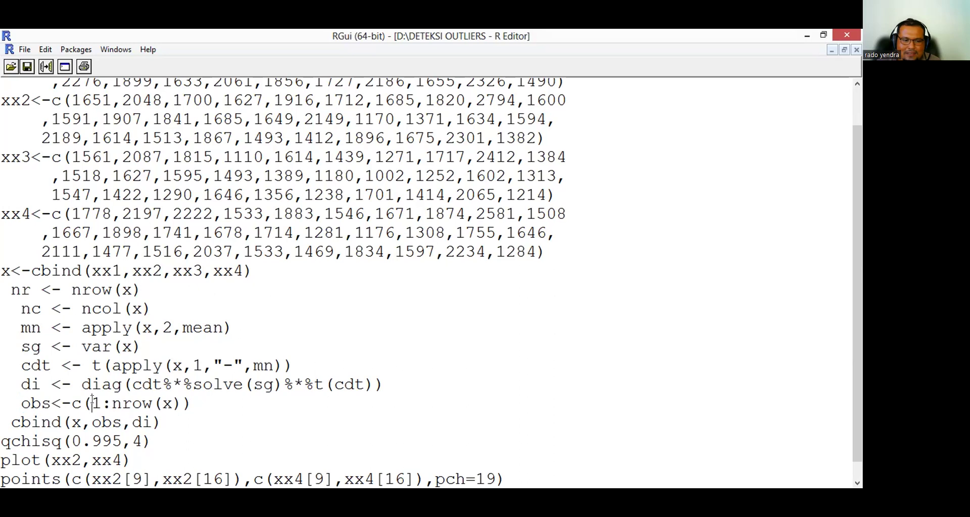
{"action": "left_click", "coordinate": [177, 402], "text": "shift"}
{"action": "left_click", "coordinate": [181, 404], "text": "shift"}
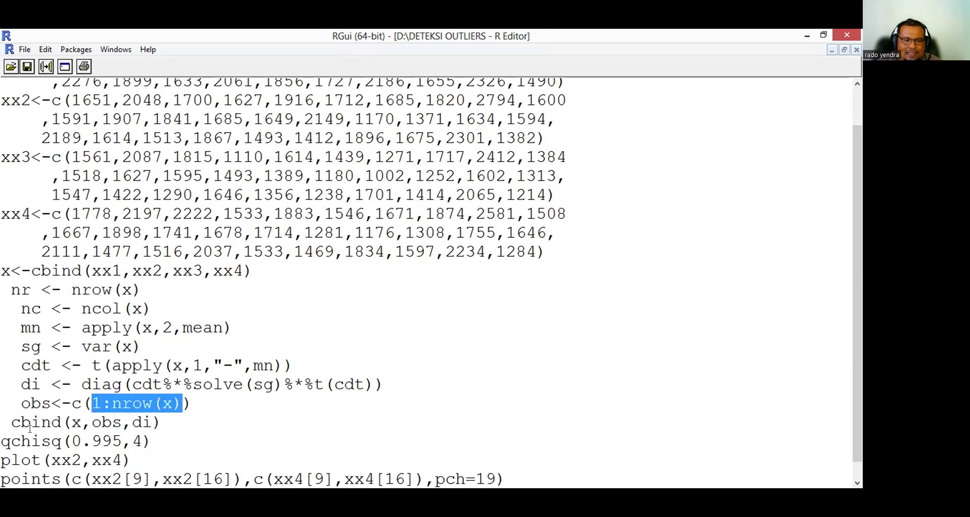
{"action": "left_click", "coordinate": [72, 423]}
{"action": "left_click", "coordinate": [82, 423], "text": "shift"}
{"action": "double_click", "coordinate": [121, 423]}
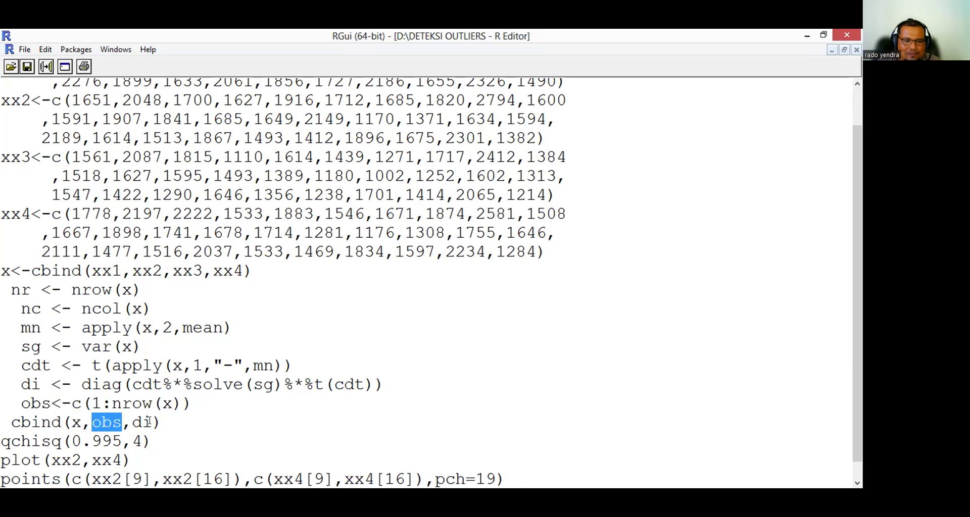
{"action": "double_click", "coordinate": [150, 422]}
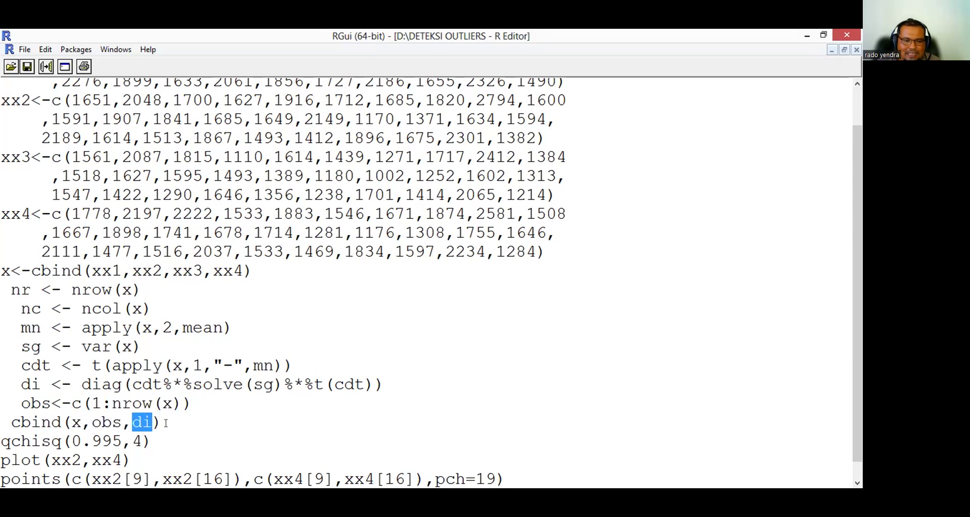
Review the qchisq line of the script and replace its degrees-of-freedom argument with ncol(x), keeping the 0.995 probability.
{"action": "left_click", "coordinate": [165, 423]}
{"action": "left_click_drag", "start_coordinate": [5, 441], "coordinate": [59, 443]}
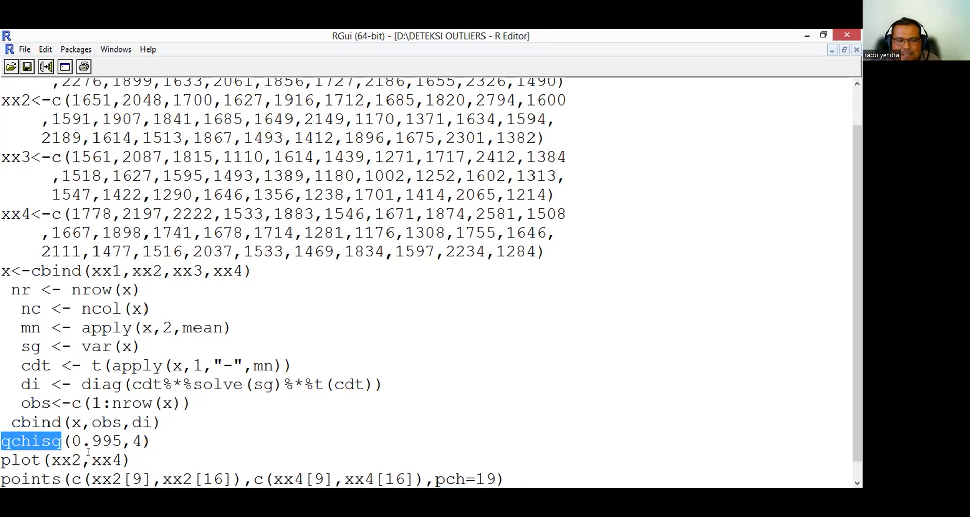
{"action": "left_click_drag", "start_coordinate": [71, 441], "coordinate": [115, 442]}
{"action": "left_click", "coordinate": [116, 442]}
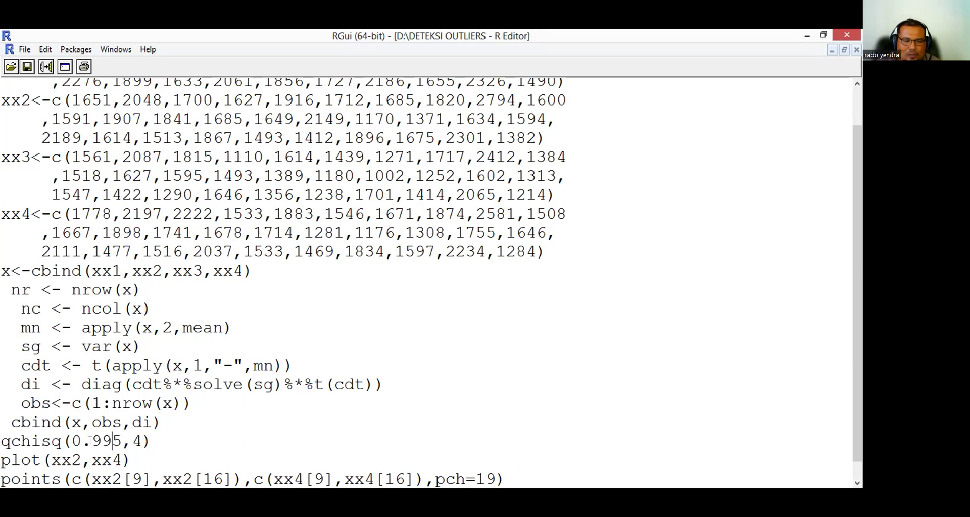
{"action": "double_click", "coordinate": [137, 442]}
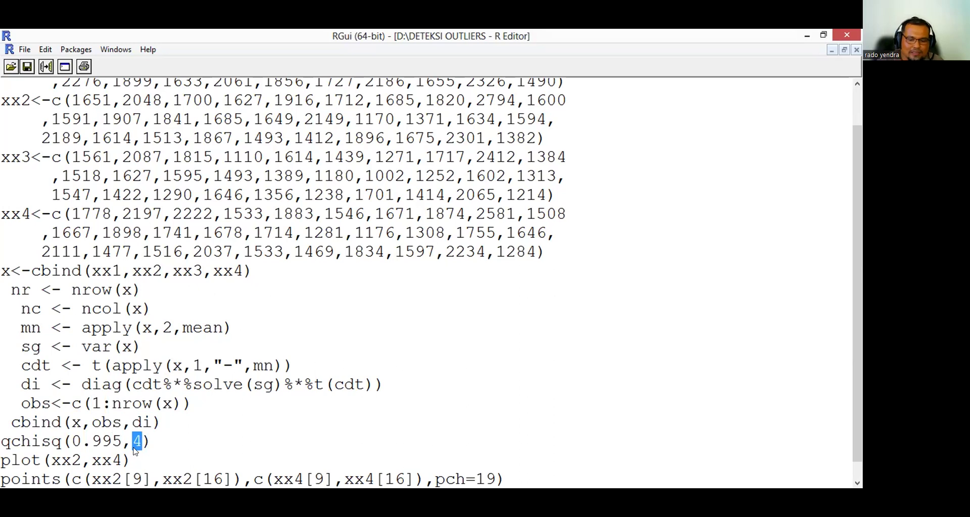
{"action": "type", "text": "ncol(x)"}
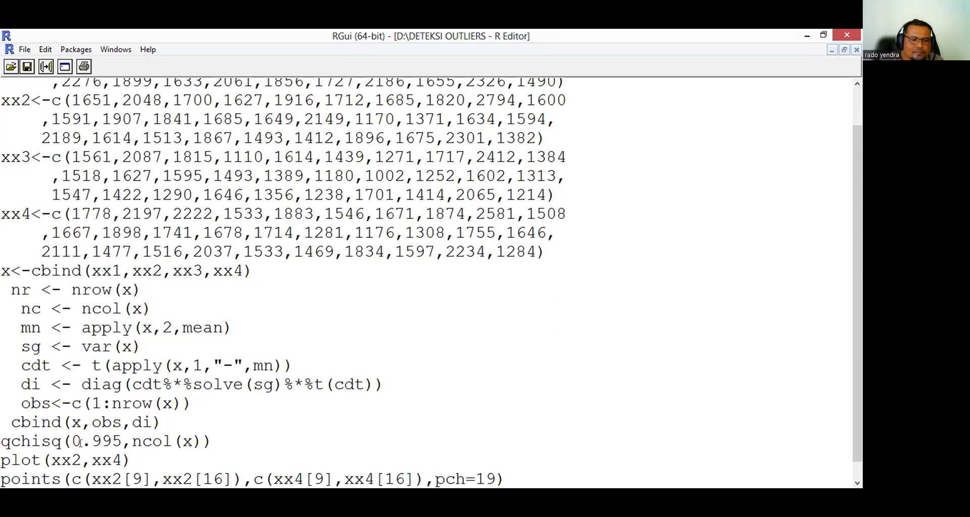
Run the script lines from nr <- nrow(x) through obs<-c(1:nrow(x)).
{"action": "scroll", "coordinate": [31, 273], "scroll_direction": "up", "scroll_amount": 1}
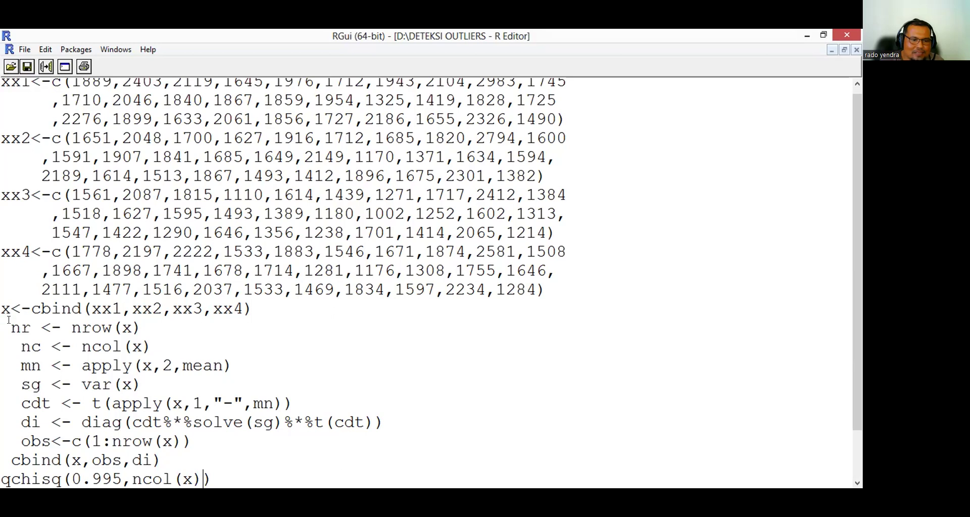
{"action": "left_click_drag", "start_coordinate": [8, 320], "coordinate": [72, 400]}
{"action": "left_click_drag", "start_coordinate": [148, 433], "coordinate": [202, 441]}
{"action": "left_click", "coordinate": [45, 69]}
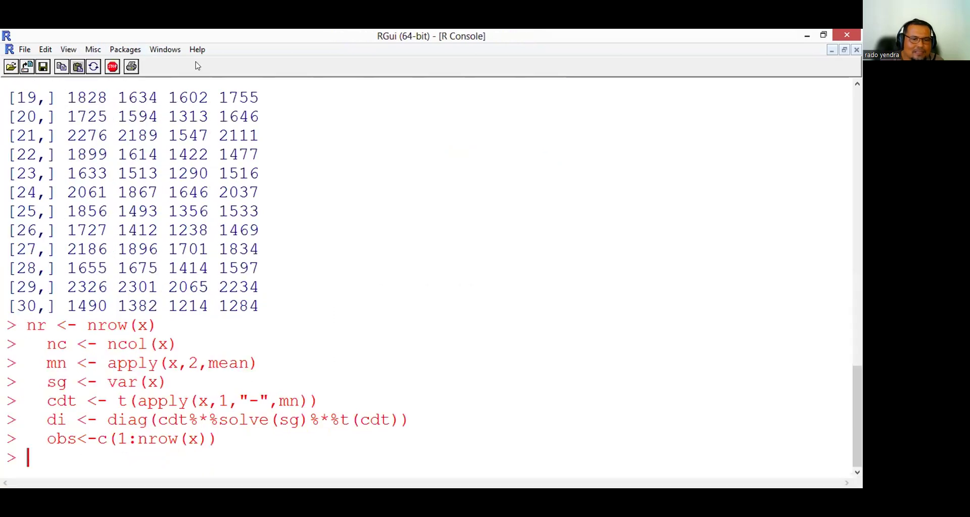
Return to the DETEKSI OUTLIERS script and run the cbind(x,obs,di) line.
{"action": "left_click", "coordinate": [173, 53]}
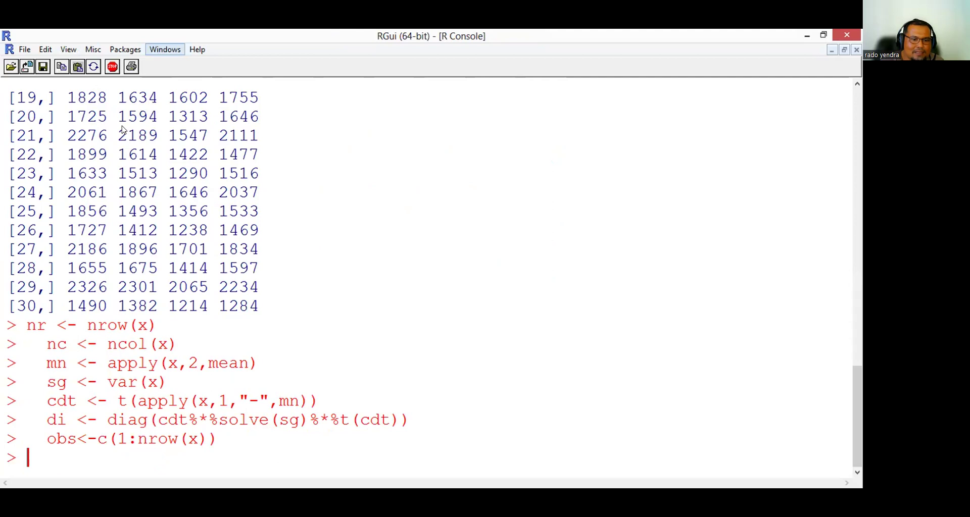
{"action": "left_click", "coordinate": [161, 50]}
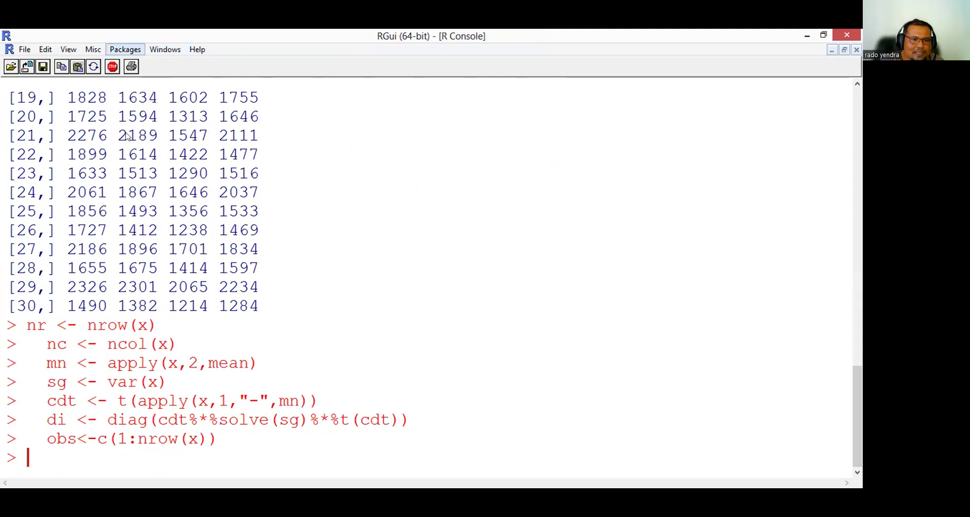
{"action": "key", "text": "Return"}
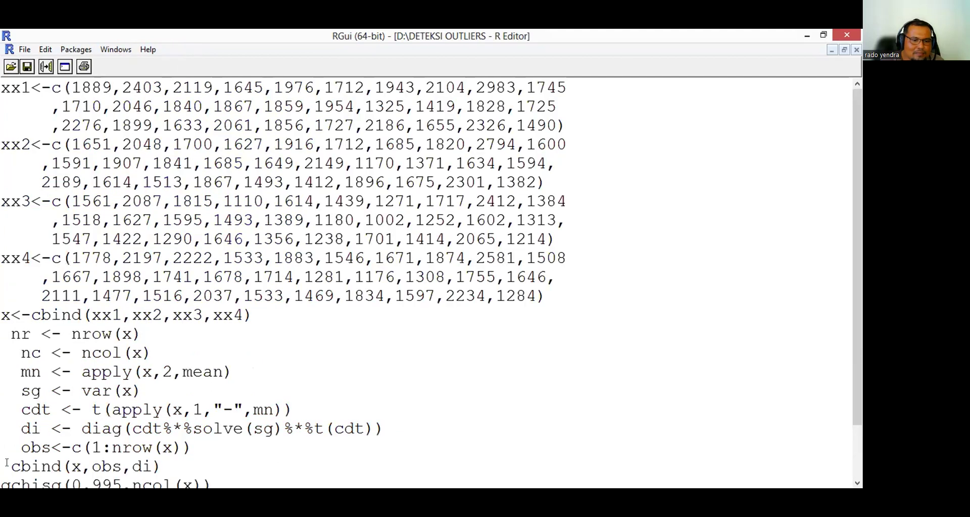
{"action": "left_click_drag", "start_coordinate": [7, 462], "coordinate": [96, 461]}
{"action": "left_click_drag", "start_coordinate": [163, 462], "coordinate": [173, 462]}
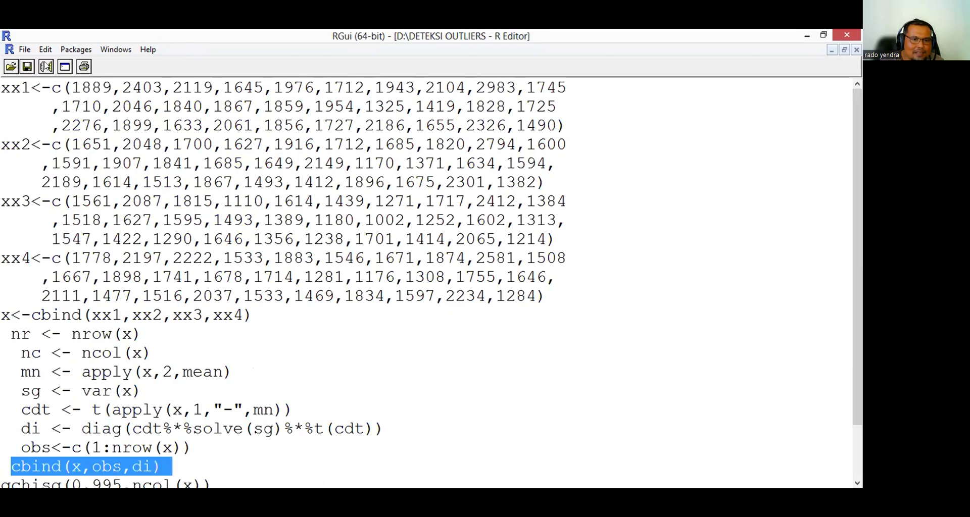
{"action": "left_click", "coordinate": [46, 66]}
Switch to the R Console and examine the obs column of the cbind table from the first to the last row.
{"action": "left_click", "coordinate": [116, 51]}
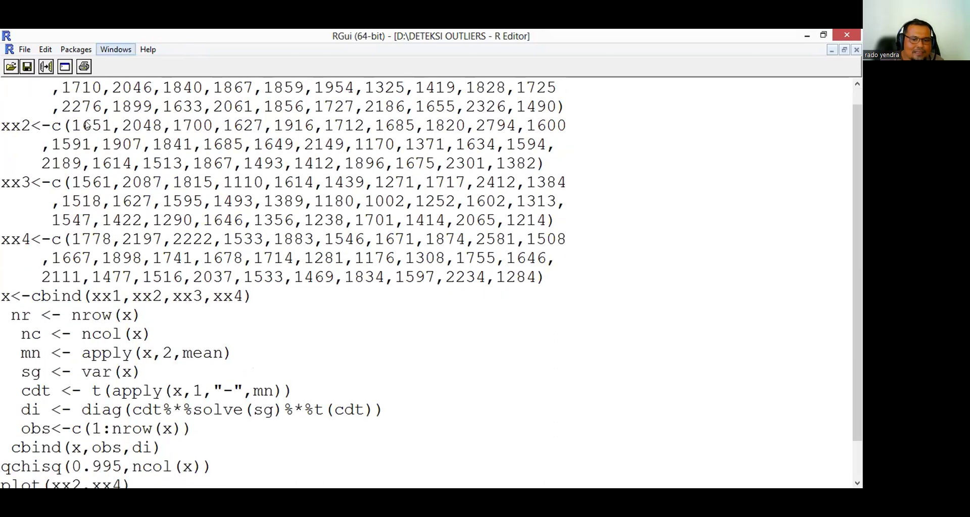
{"action": "left_click", "coordinate": [87, 125]}
{"action": "scroll", "coordinate": [337, 368], "scroll_direction": "up", "scroll_amount": 5}
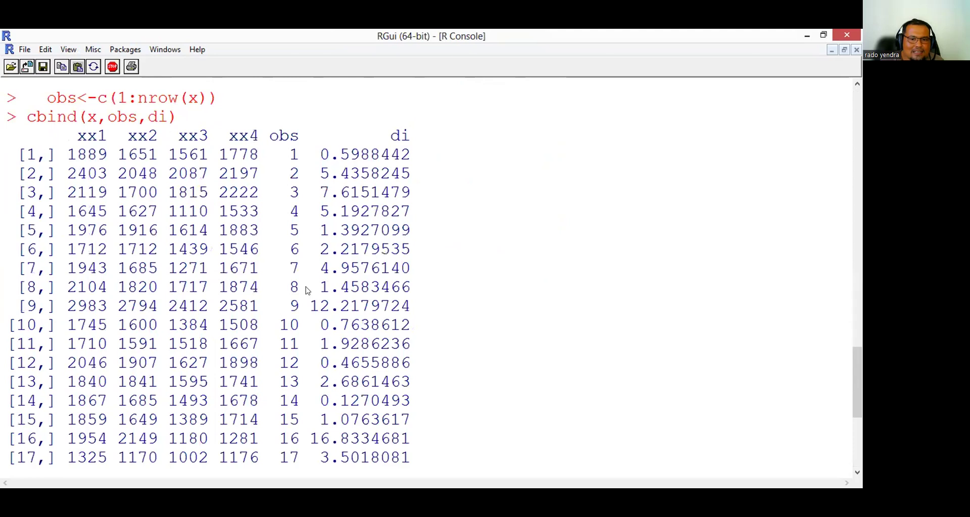
{"action": "scroll", "coordinate": [307, 290], "scroll_direction": "up", "scroll_amount": 2}
{"action": "left_click_drag", "start_coordinate": [279, 229], "coordinate": [299, 232]}
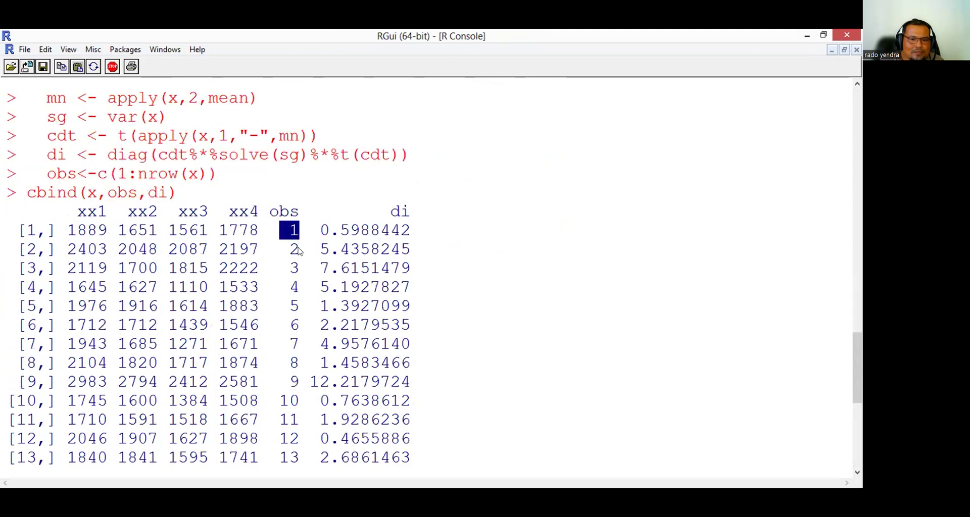
{"action": "scroll", "coordinate": [296, 282], "scroll_direction": "down", "scroll_amount": 2}
{"action": "scroll", "coordinate": [292, 430], "scroll_direction": "down", "scroll_amount": 5}
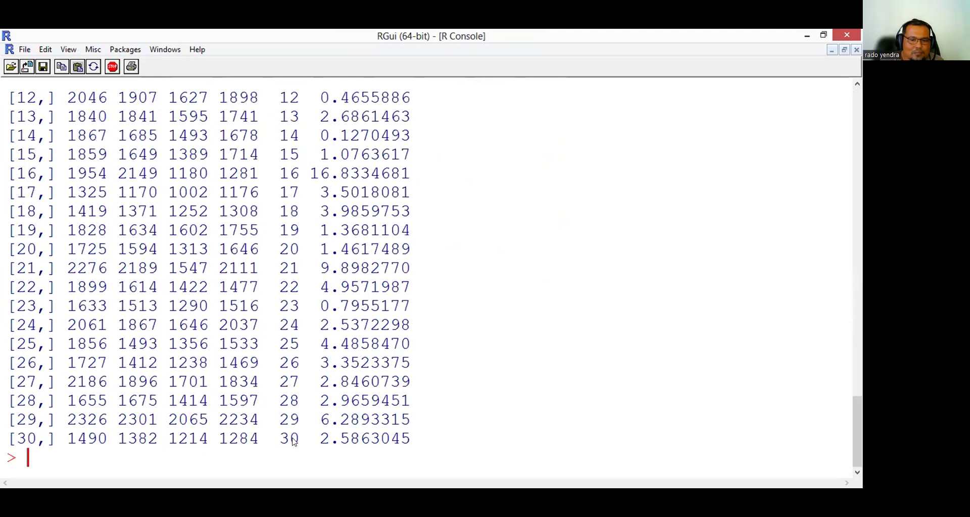
Examine the di column of the table, especially the distances of observations 16 and 9.
{"action": "scroll", "coordinate": [304, 434], "scroll_direction": "up", "scroll_amount": 2}
{"action": "scroll", "coordinate": [305, 434], "scroll_direction": "up", "scroll_amount": 4}
{"action": "left_click_drag", "start_coordinate": [391, 212], "coordinate": [409, 213]}
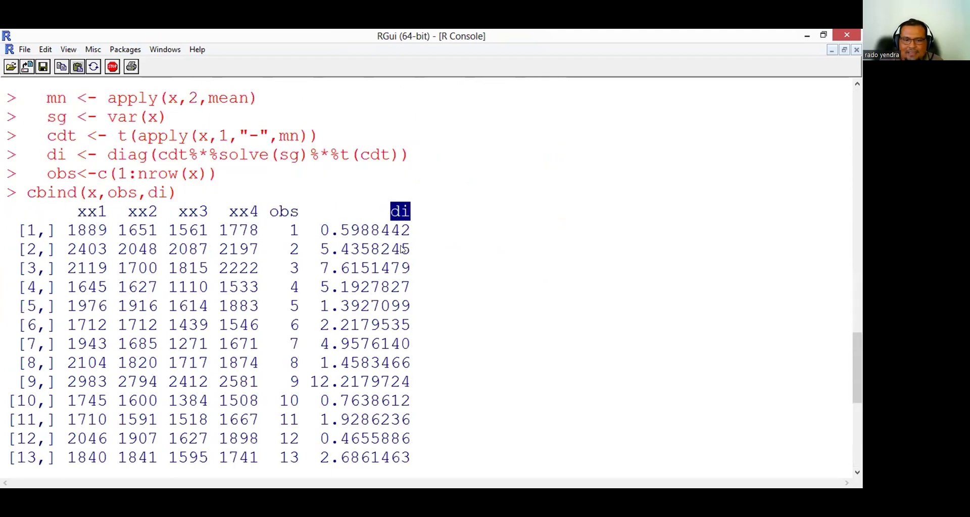
{"action": "scroll", "coordinate": [402, 248], "scroll_direction": "down", "scroll_amount": 1}
{"action": "scroll", "coordinate": [395, 259], "scroll_direction": "down", "scroll_amount": 3}
{"action": "left_click_drag", "start_coordinate": [310, 325], "coordinate": [404, 329]}
{"action": "scroll", "coordinate": [336, 262], "scroll_direction": "up", "scroll_amount": 2}
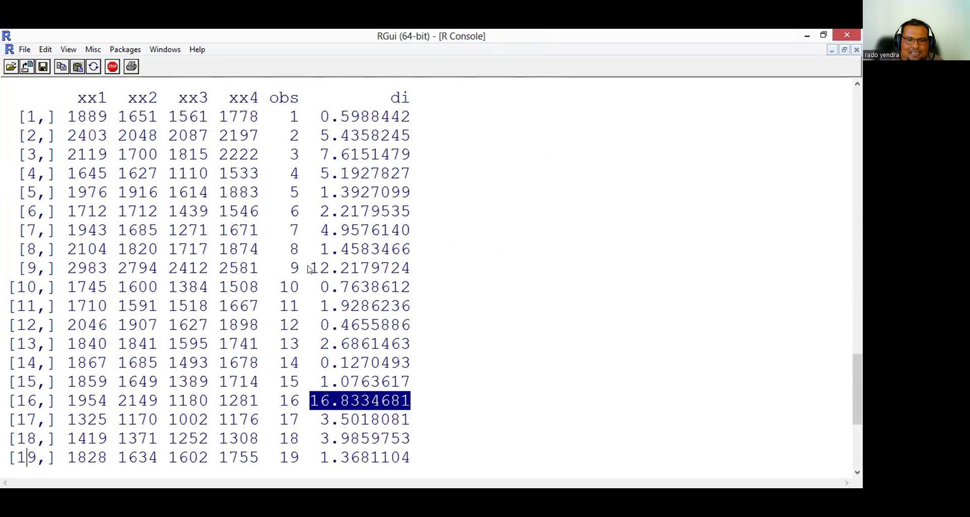
{"action": "left_click_drag", "start_coordinate": [310, 269], "coordinate": [409, 270]}
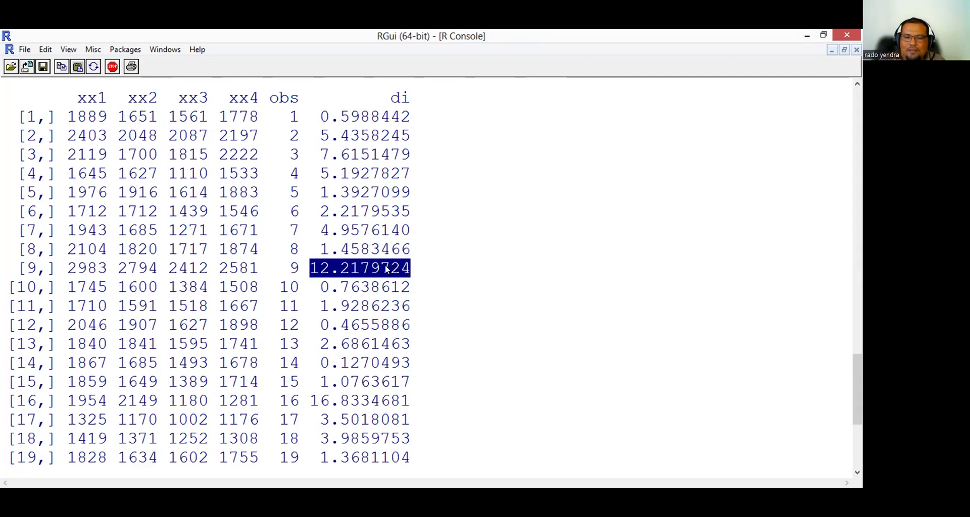
{"action": "scroll", "coordinate": [374, 279], "scroll_direction": "down", "scroll_amount": 2}
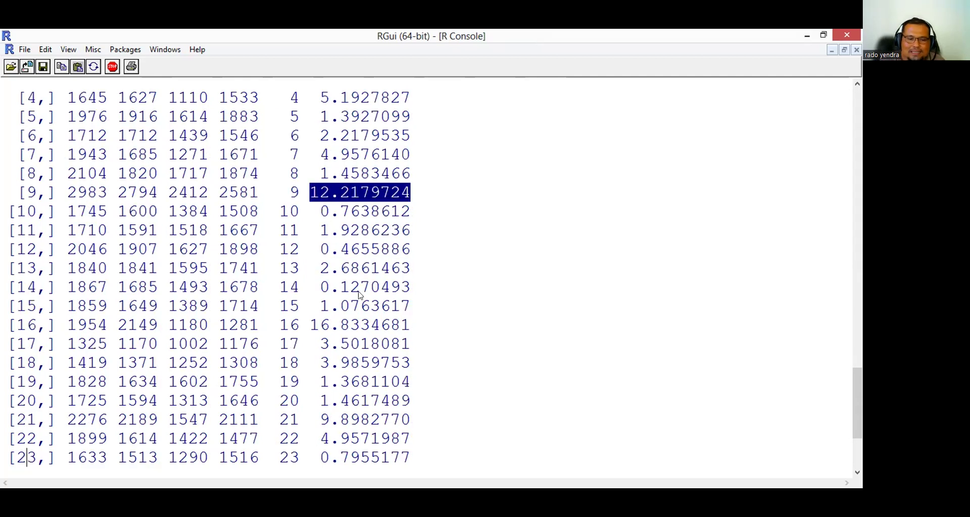
{"action": "scroll", "coordinate": [364, 292], "scroll_direction": "down", "scroll_amount": 4}
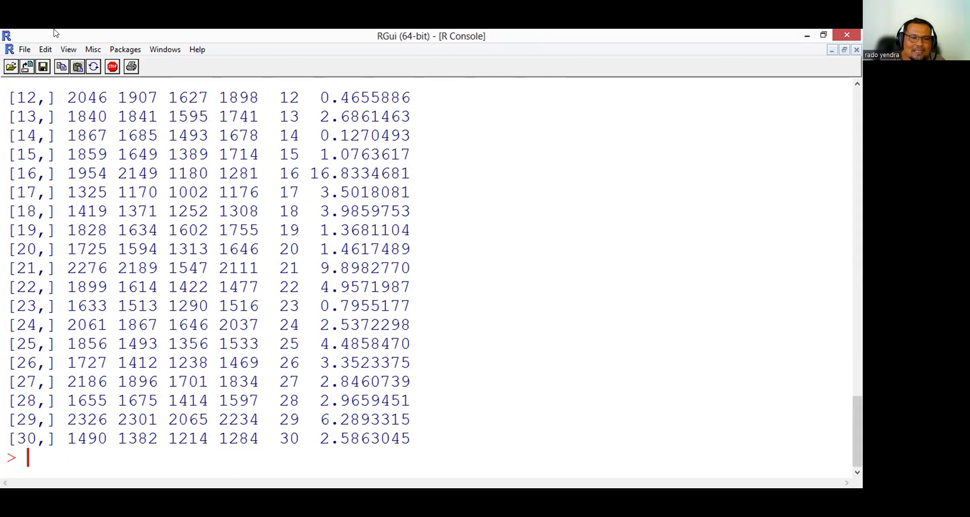
Go back to the DETEKSI OUTLIERS script and run the qchisq(0.995,ncol(x)) line.
{"action": "left_click", "coordinate": [162, 54]}
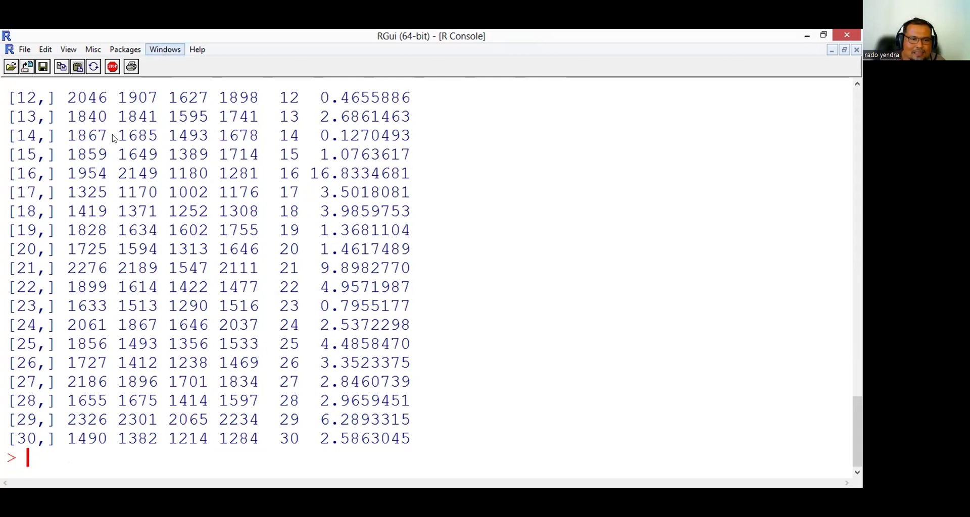
{"action": "left_click", "coordinate": [83, 137]}
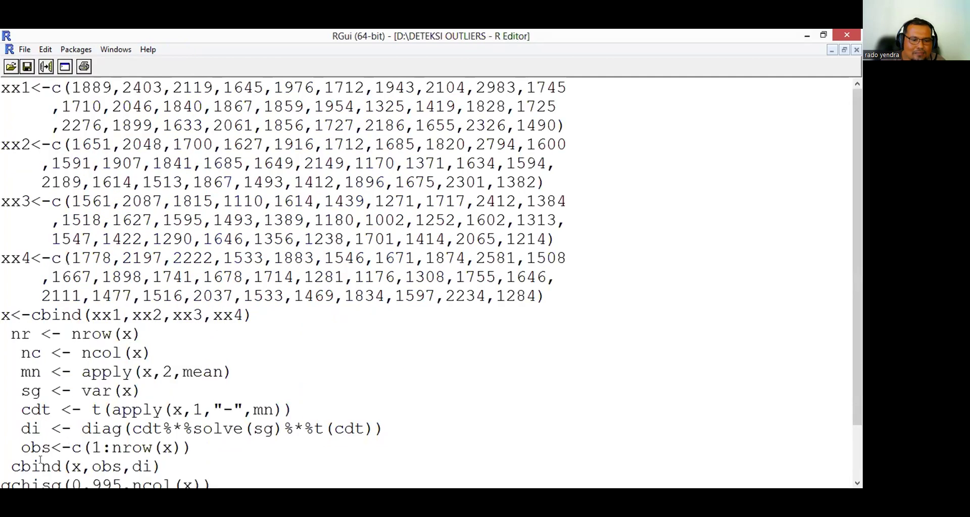
{"action": "scroll", "coordinate": [41, 460], "scroll_direction": "down", "scroll_amount": 1}
{"action": "left_click", "coordinate": [6, 441]}
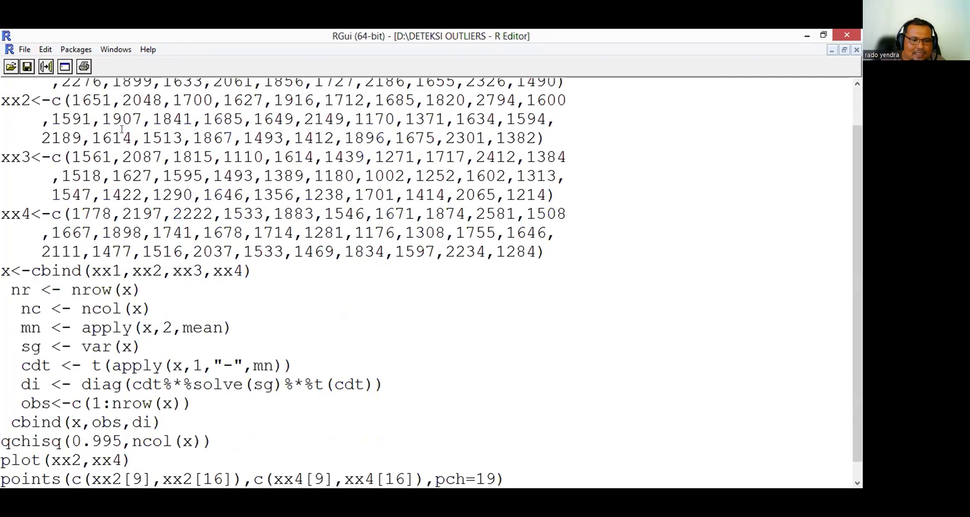
{"action": "key", "text": "shift+End"}
{"action": "left_click", "coordinate": [46, 66]}
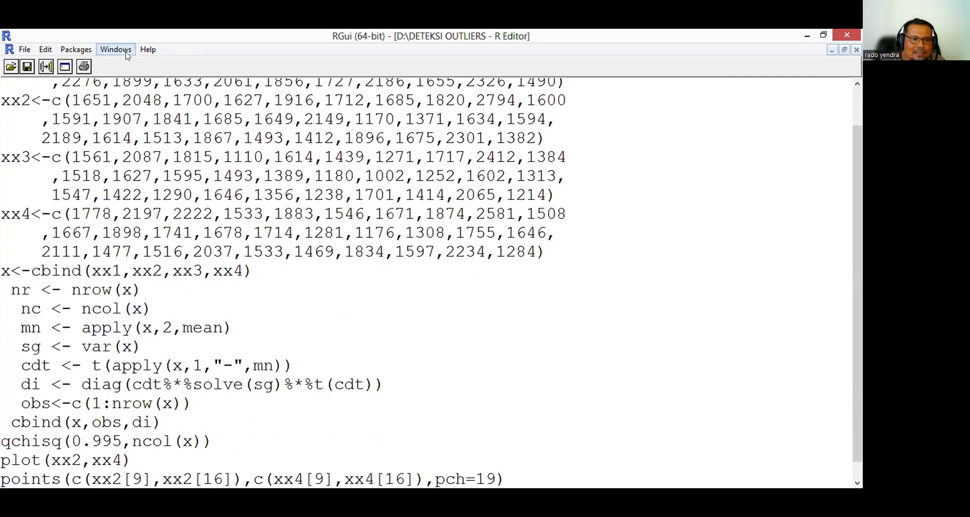
In the R Console, compare the chi-square cutoff with the di value of observation 16.
{"action": "left_click", "coordinate": [94, 121]}
{"action": "left_click_drag", "start_coordinate": [49, 438], "coordinate": [127, 439]}
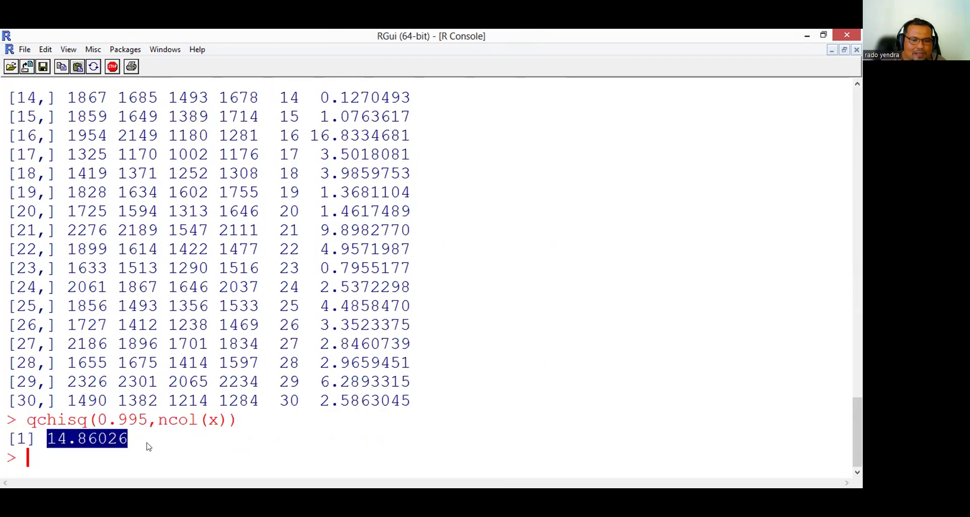
{"action": "left_click", "coordinate": [300, 428]}
{"action": "left_click_drag", "start_coordinate": [49, 439], "coordinate": [128, 437]}
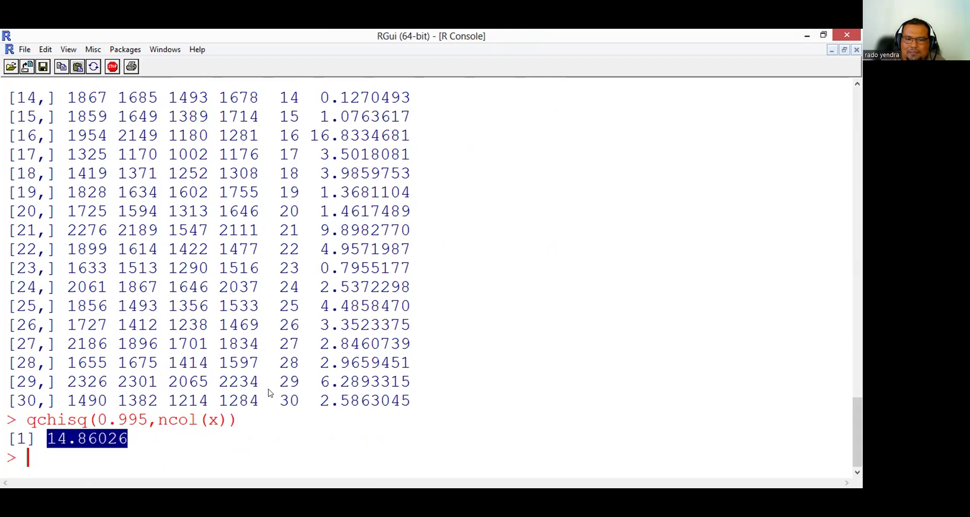
{"action": "scroll", "coordinate": [313, 174], "scroll_direction": "up", "scroll_amount": 1}
{"action": "left_click_drag", "start_coordinate": [312, 175], "coordinate": [411, 178]}
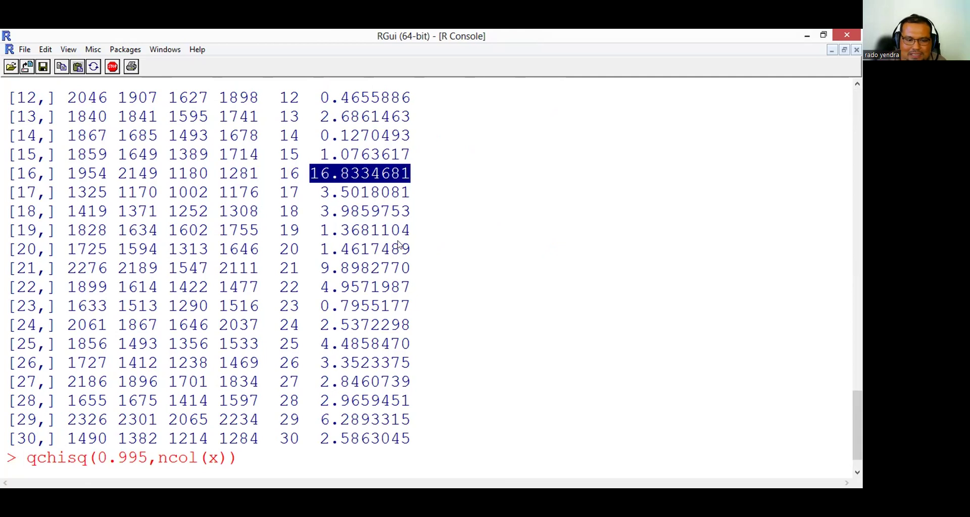
{"action": "scroll", "coordinate": [71, 454], "scroll_direction": "down", "scroll_amount": 1}
{"action": "left_click_drag", "start_coordinate": [46, 439], "coordinate": [129, 439]}
Check the di value of observation 9 against the qchisq cutoff below the table.
{"action": "scroll", "coordinate": [303, 397], "scroll_direction": "up", "scroll_amount": 2}
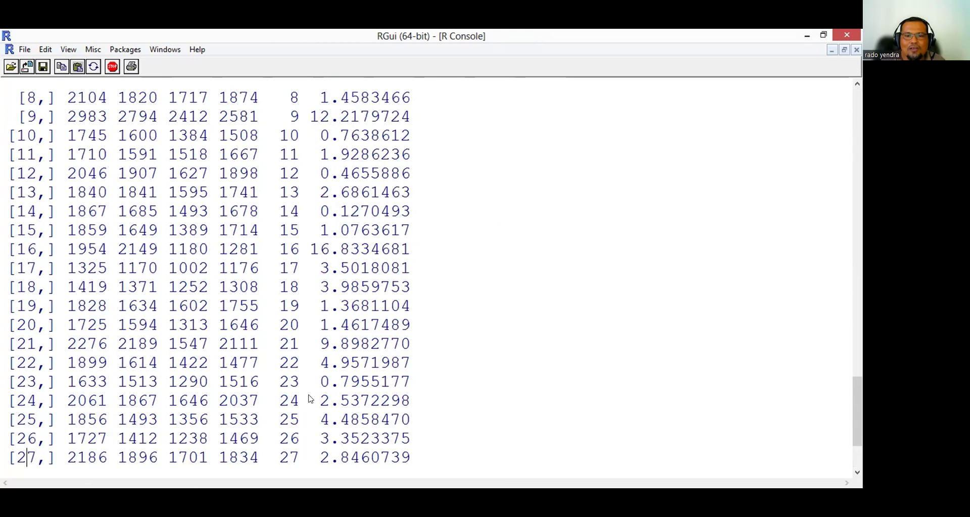
{"action": "scroll", "coordinate": [321, 394], "scroll_direction": "up", "scroll_amount": 1}
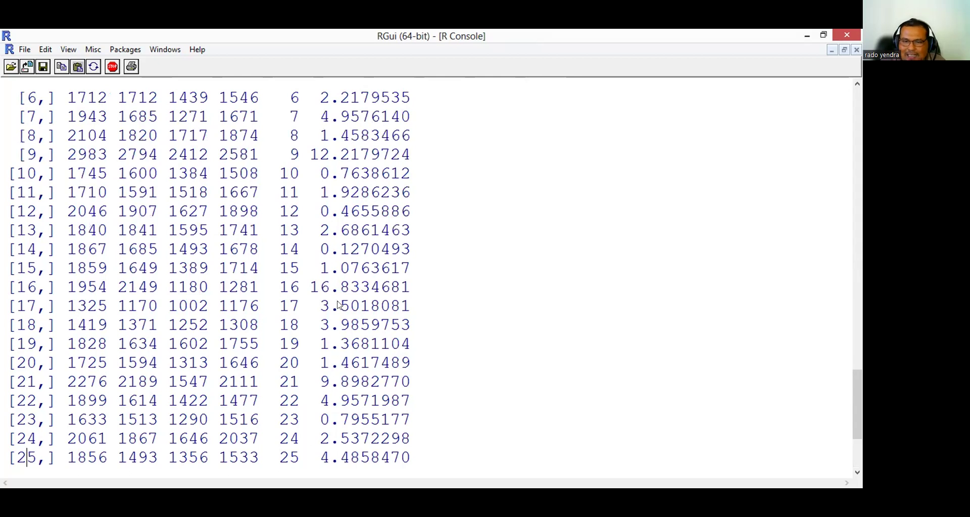
{"action": "left_click_drag", "start_coordinate": [312, 155], "coordinate": [409, 156]}
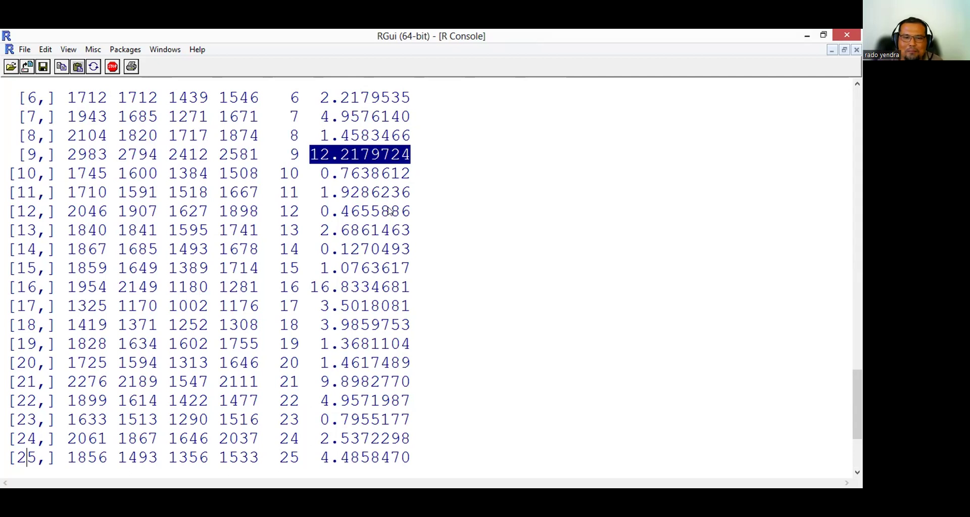
{"action": "scroll", "coordinate": [383, 225], "scroll_direction": "down", "scroll_amount": 1}
{"action": "scroll", "coordinate": [379, 230], "scroll_direction": "down", "scroll_amount": 1}
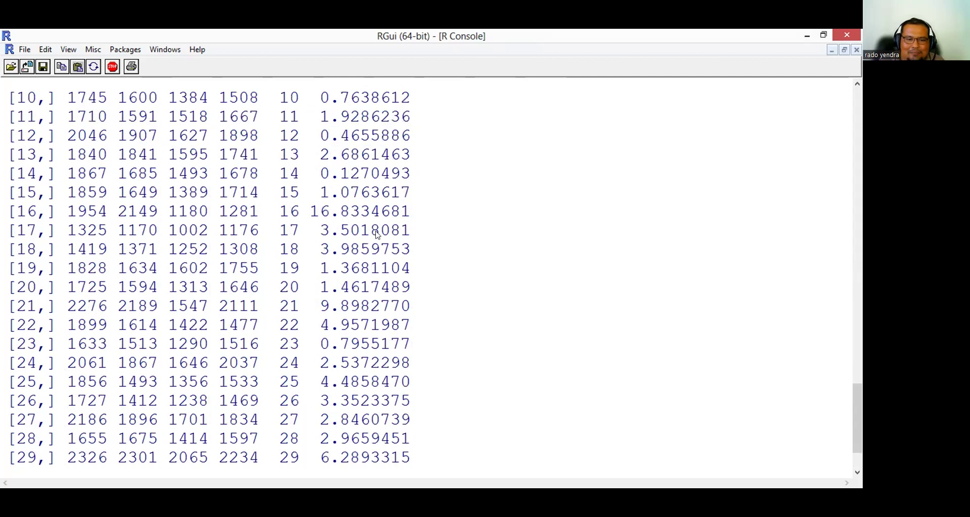
{"action": "scroll", "coordinate": [377, 234], "scroll_direction": "down", "scroll_amount": 2}
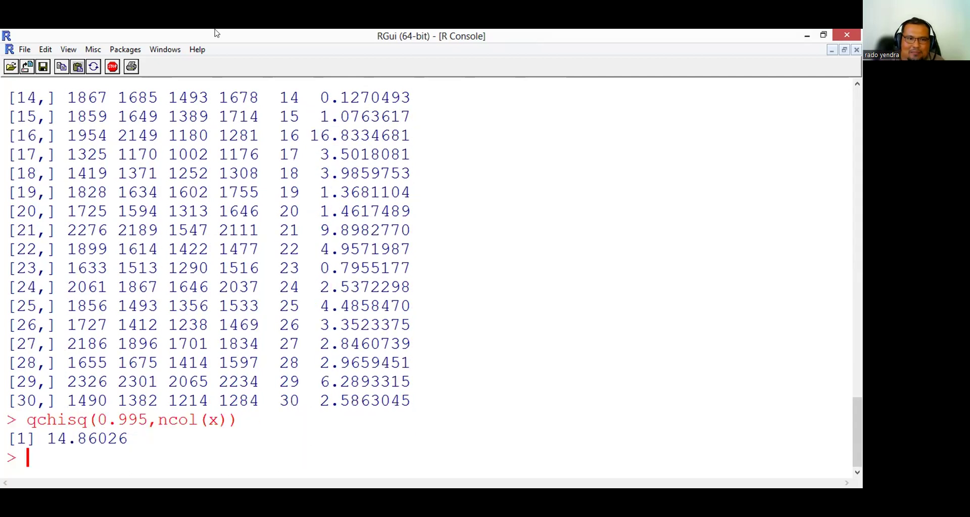
Return to the script and run plot(xx2,xx4) with the points line that marks observations 9 and 16 using pch=19.
{"action": "left_click", "coordinate": [174, 49]}
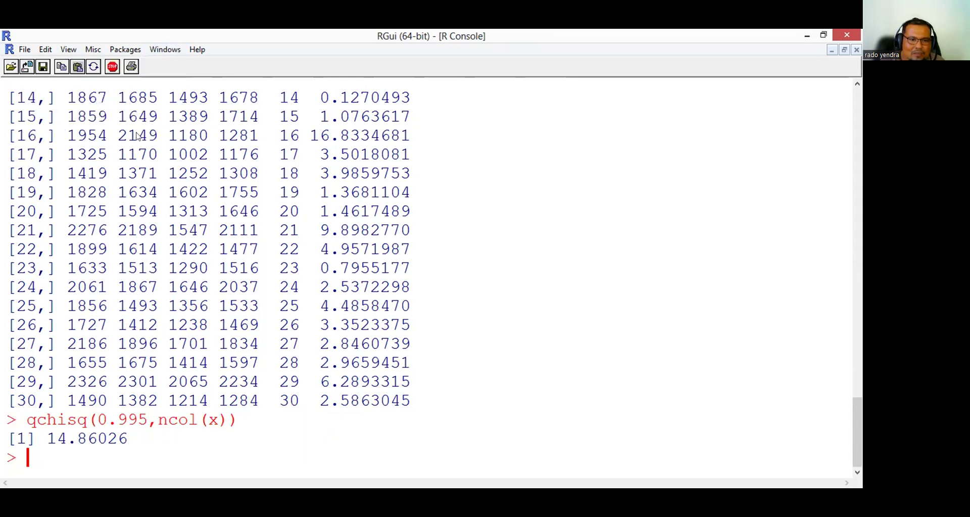
{"action": "left_click", "coordinate": [136, 137]}
{"action": "scroll", "coordinate": [36, 455], "scroll_direction": "down", "scroll_amount": 1}
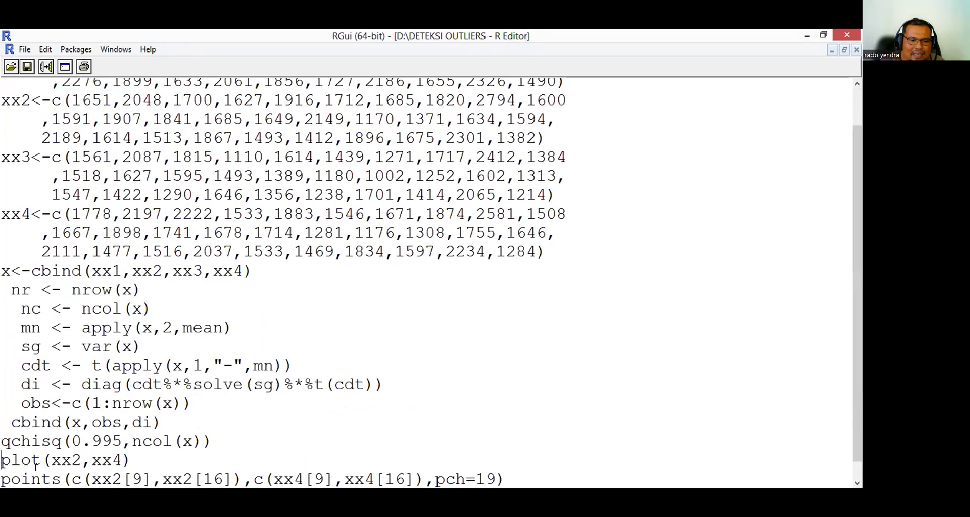
{"action": "left_click_drag", "start_coordinate": [4, 460], "coordinate": [26, 460]}
{"action": "left_click_drag", "start_coordinate": [288, 480], "coordinate": [510, 480]}
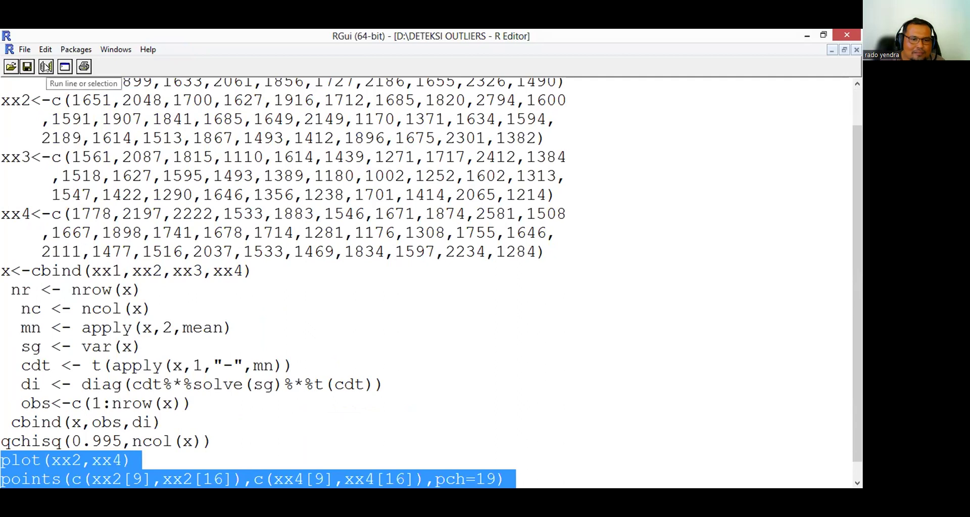
{"action": "left_click", "coordinate": [46, 67]}
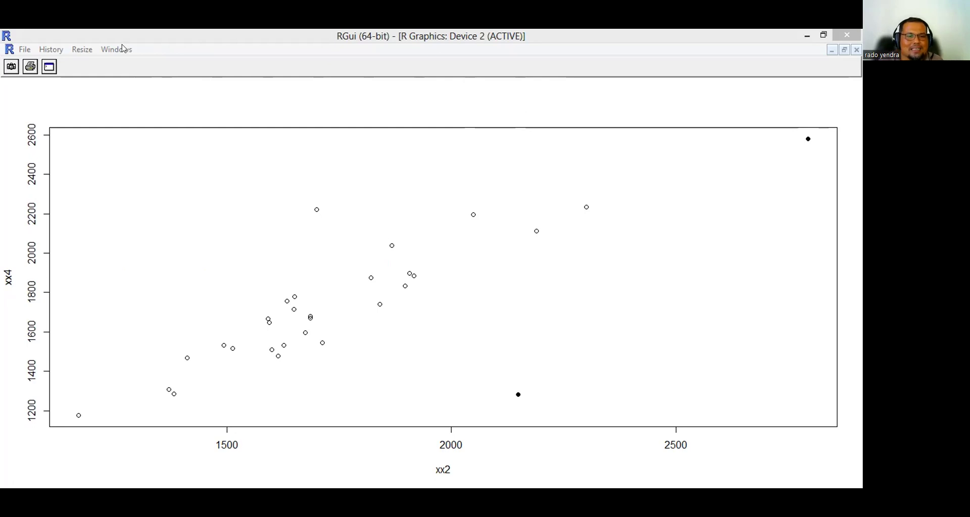
Return to the DETEKSI OUTLIERS script and replace xx2 with xx1 in the plot line and in both indexed terms of the points line.
{"action": "left_click", "coordinate": [85, 131]}
{"action": "scroll", "coordinate": [96, 452], "scroll_direction": "down", "scroll_amount": 1}
{"action": "left_click", "coordinate": [72, 460]}
{"action": "key", "text": "shift+Right"}
{"action": "type", "text": "1"}
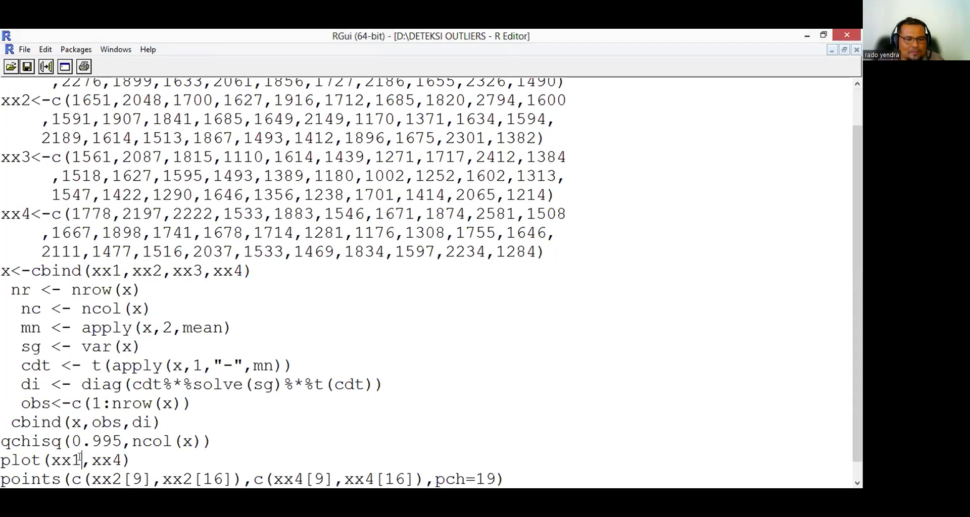
{"action": "left_click", "coordinate": [121, 472]}
{"action": "key", "text": "shift+Left"}
{"action": "type", "text": "1"}
{"action": "left_click", "coordinate": [193, 475]}
{"action": "key", "text": "shift+Left"}
{"action": "type", "text": "1"}
Run plot(xx1,xx4) together with its points line and show the resulting graph in the graphics window.
{"action": "left_click_drag", "start_coordinate": [1, 459], "coordinate": [274, 479]}
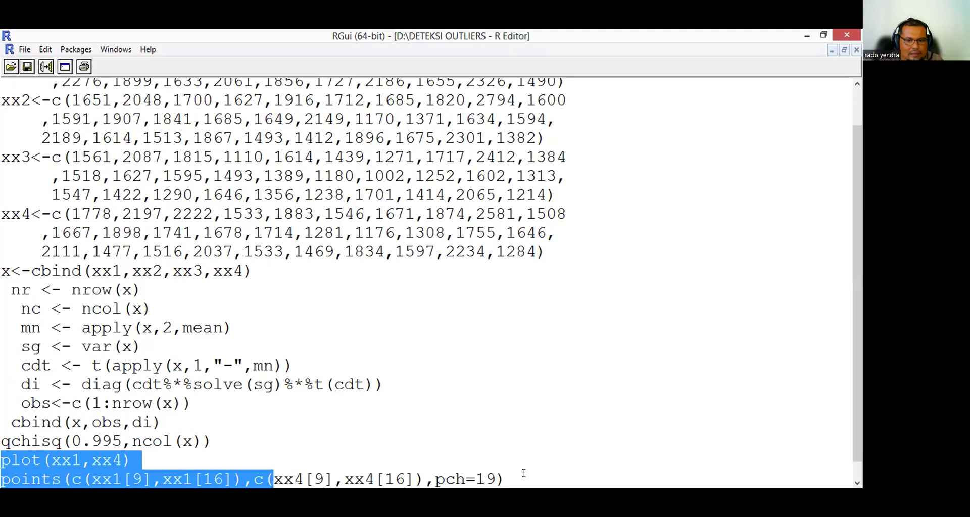
{"action": "left_click_drag", "start_coordinate": [524, 473], "coordinate": [523, 473]}
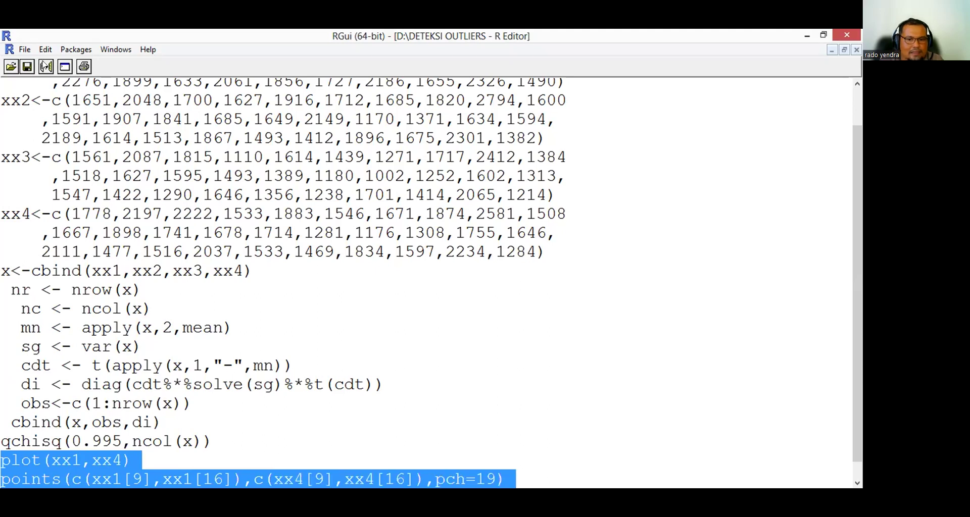
{"action": "left_click", "coordinate": [46, 66]}
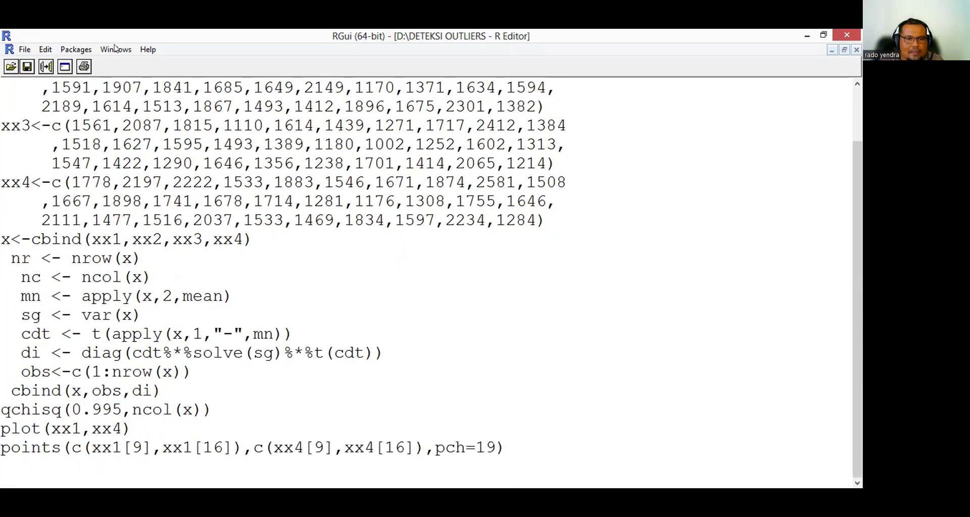
{"action": "left_click", "coordinate": [83, 146]}
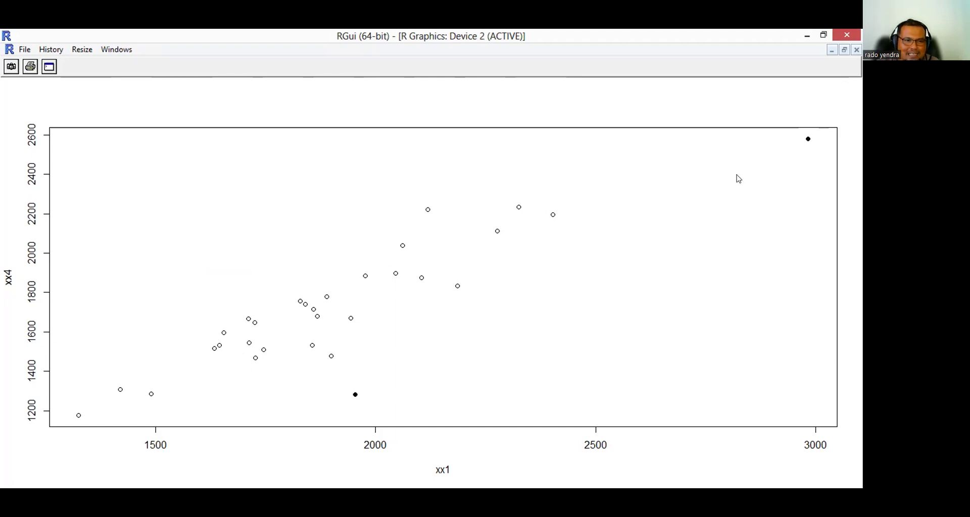
Go back to the script and replace xx4 with xx3 in the plot line and in both indexed terms of the points line.
{"action": "left_click", "coordinate": [125, 48]}
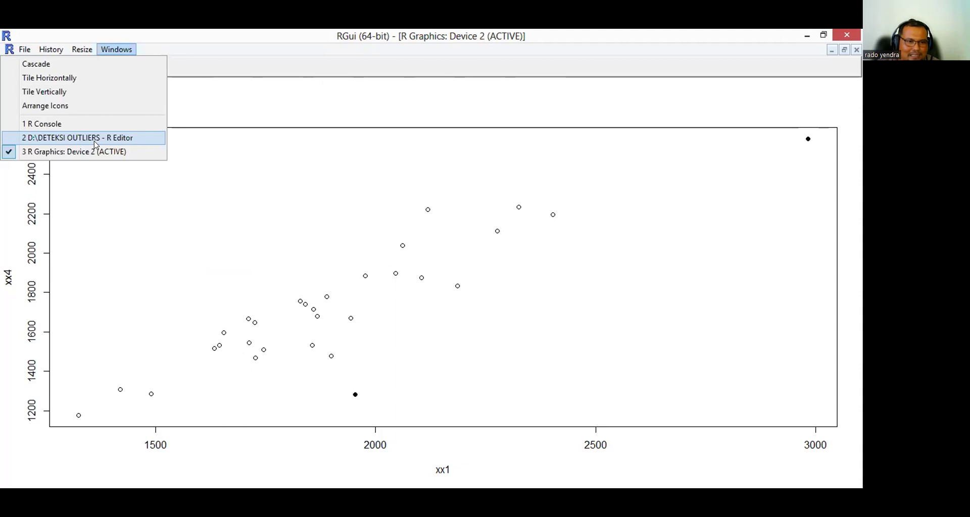
{"action": "left_click", "coordinate": [96, 144]}
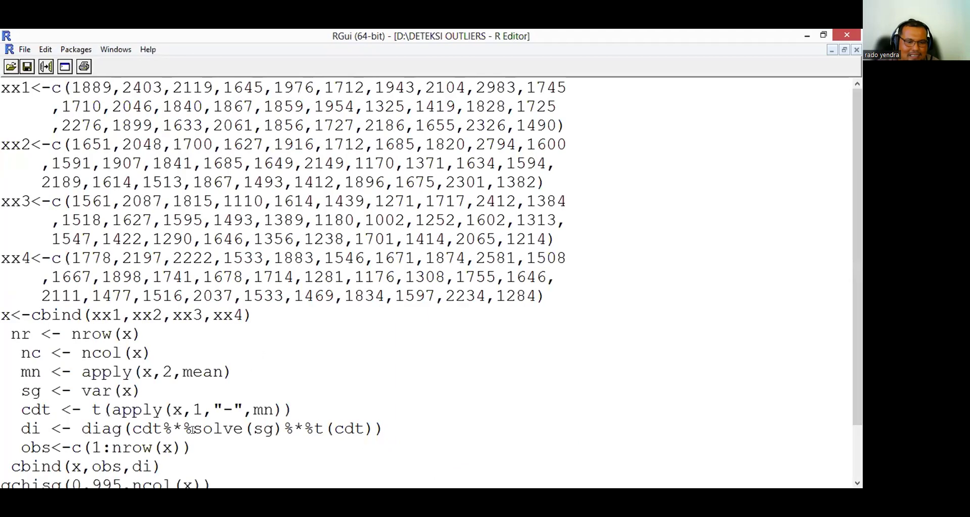
{"action": "scroll", "coordinate": [192, 430], "scroll_direction": "down", "scroll_amount": 1}
{"action": "left_click_drag", "start_coordinate": [111, 459], "coordinate": [117, 460]}
{"action": "type", "text": "3"}
{"action": "left_click_drag", "start_coordinate": [294, 478], "coordinate": [304, 479]}
{"action": "type", "text": "3"}
{"action": "left_click_drag", "start_coordinate": [365, 478], "coordinate": [374, 479]}
{"action": "type", "text": "3"}
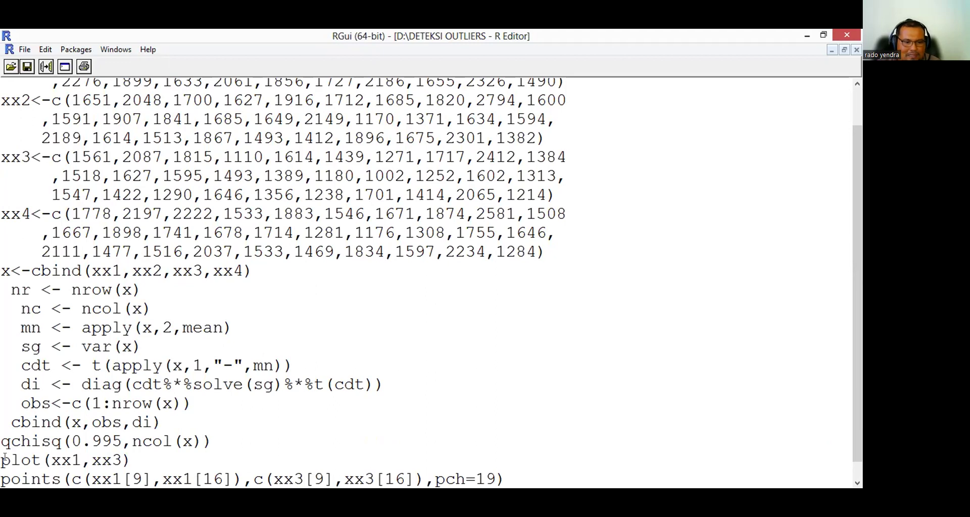
Run plot(xx1,xx3) with its points line and inspect the marked observations 9 and 16 in the graph.
{"action": "left_click", "coordinate": [6, 456]}
{"action": "left_click_drag", "start_coordinate": [2, 479], "coordinate": [507, 479]}
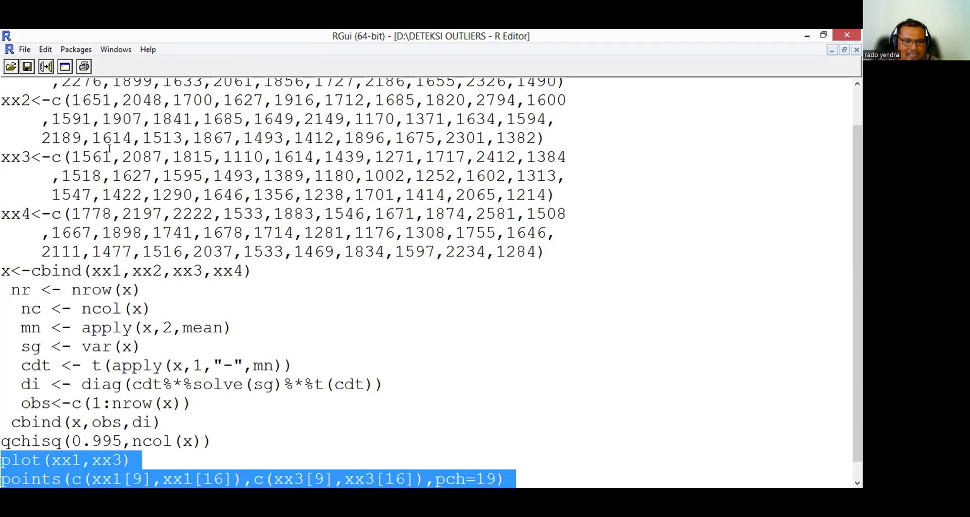
{"action": "left_click", "coordinate": [46, 67]}
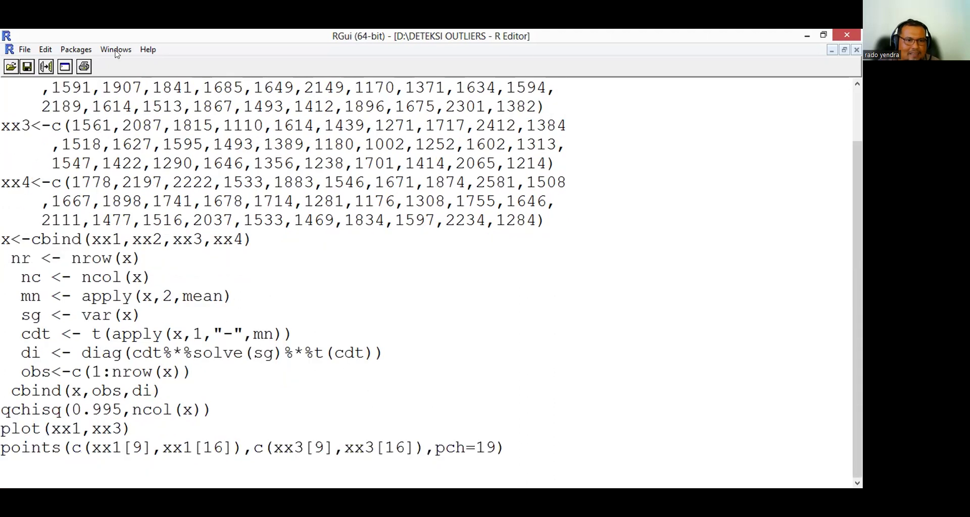
{"action": "left_click", "coordinate": [82, 152]}
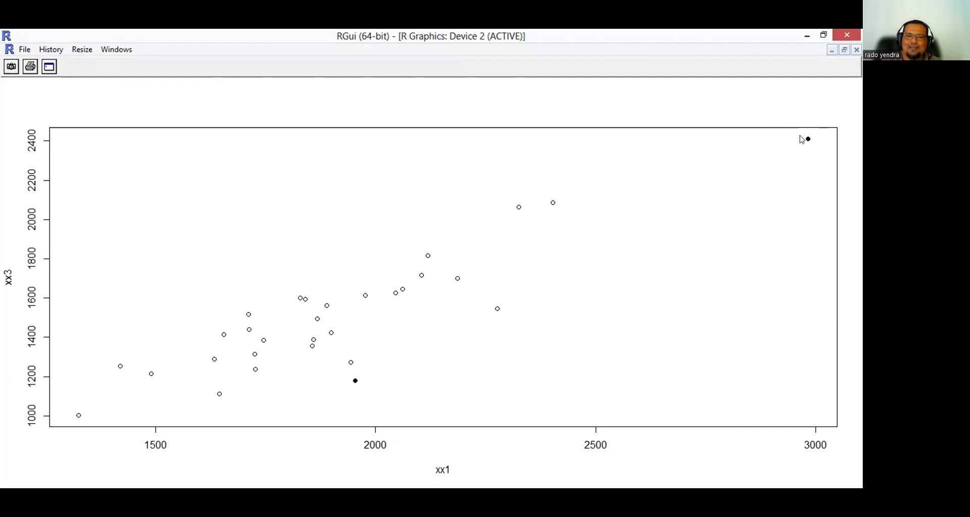
{"action": "left_click", "coordinate": [808, 138]}
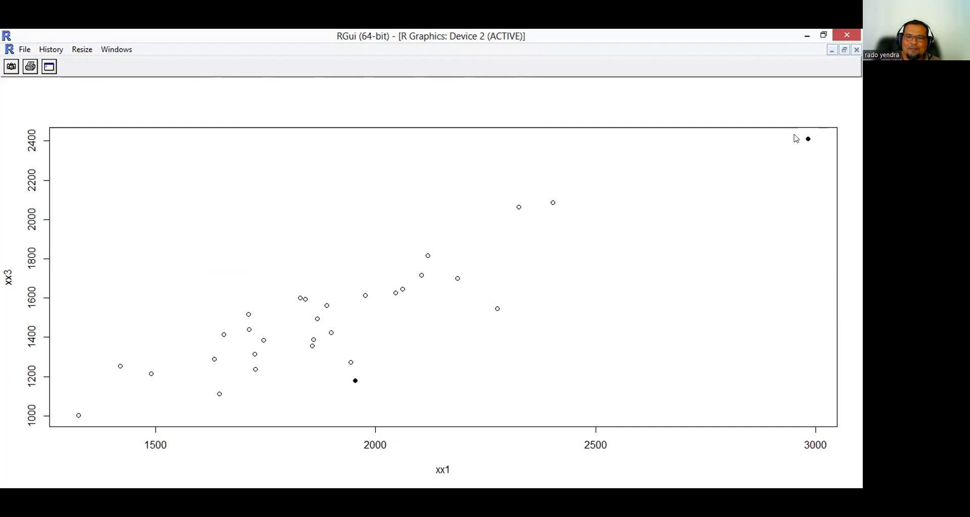